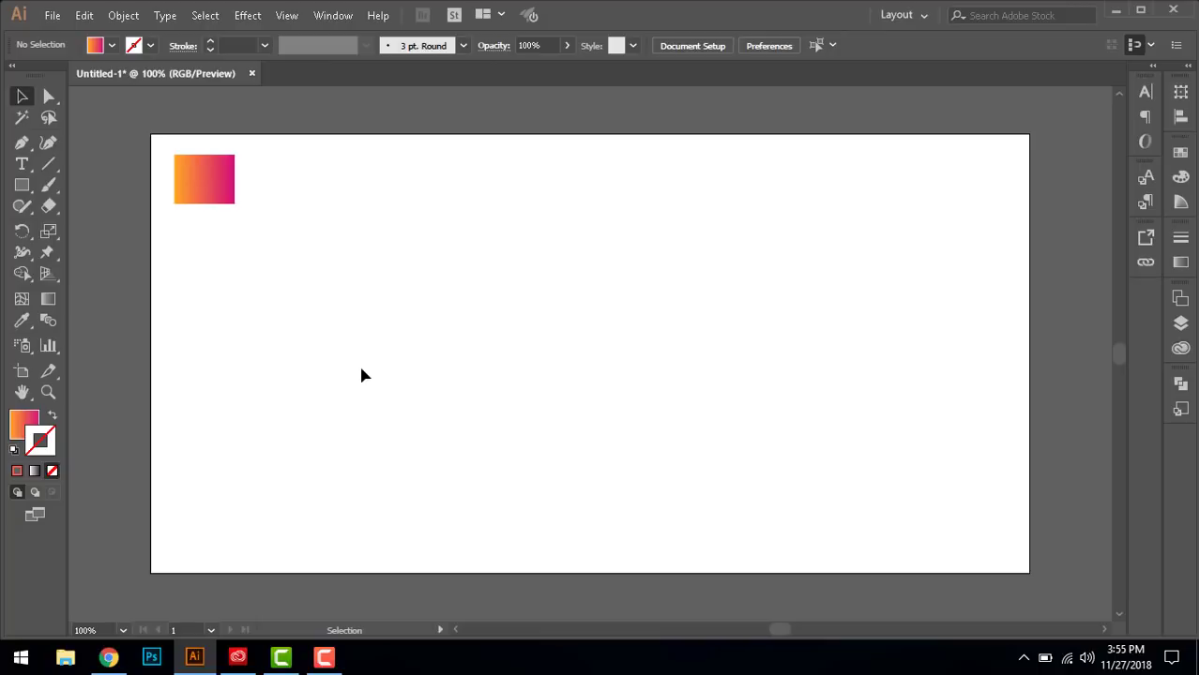
- Place a text object on the artboard reading 'tutorial'
key(t)
click(459, 337)
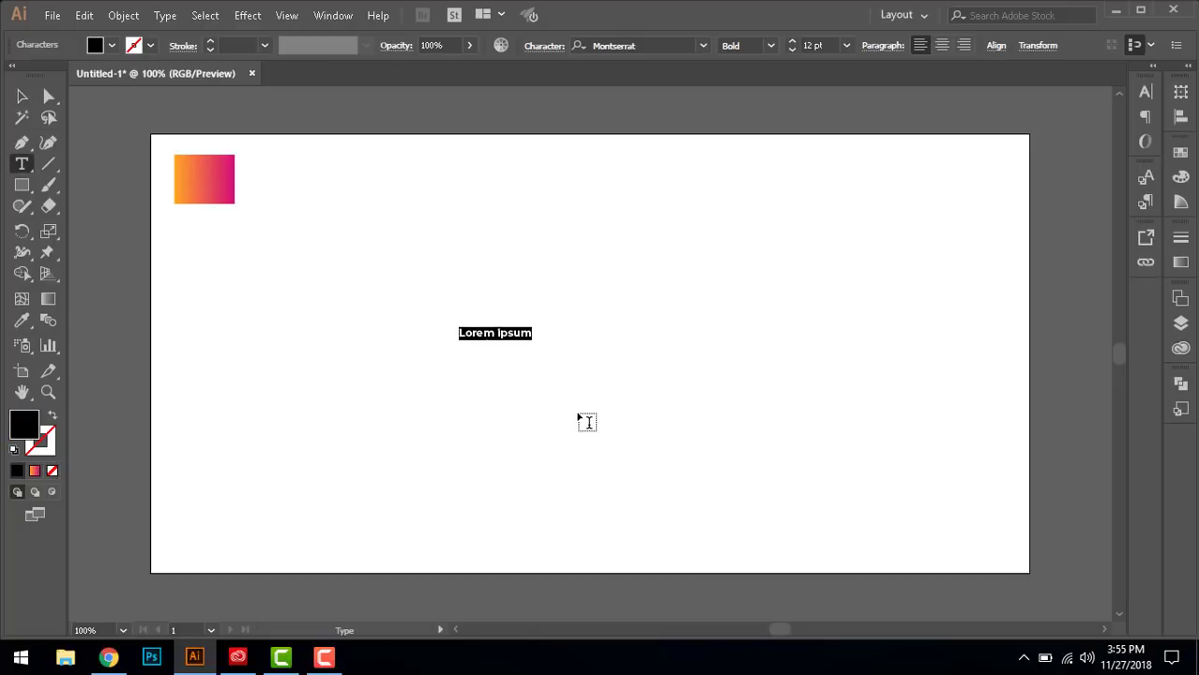
text(tu)
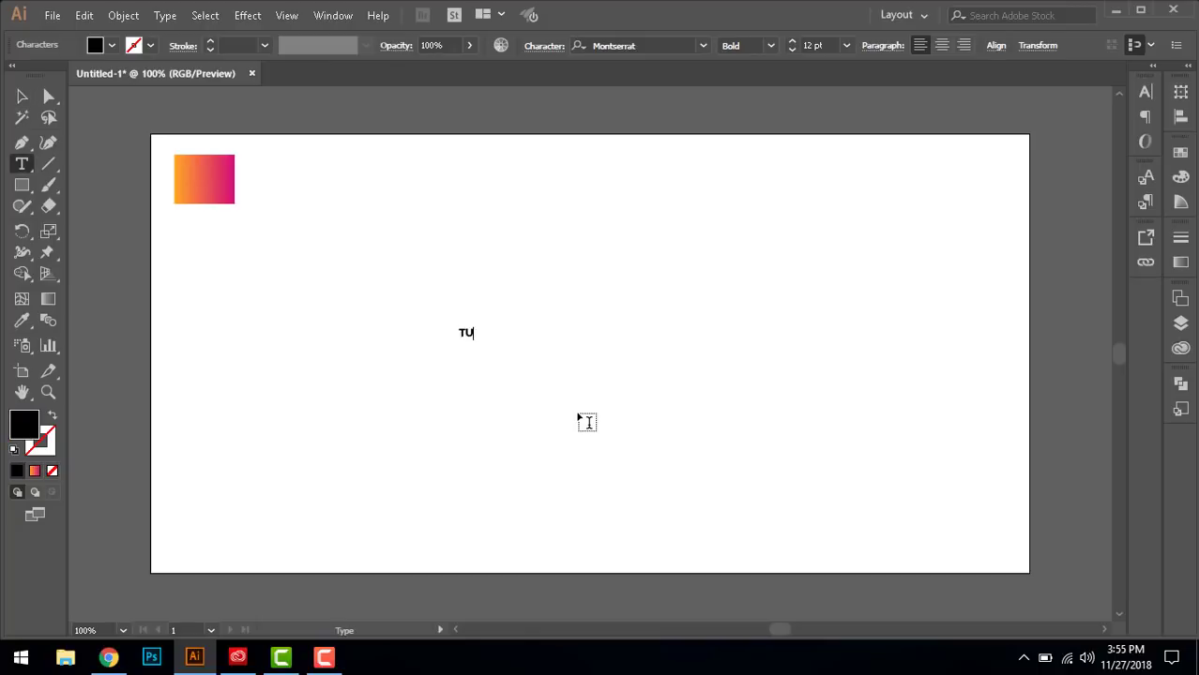
text(torial)
click(22, 97)
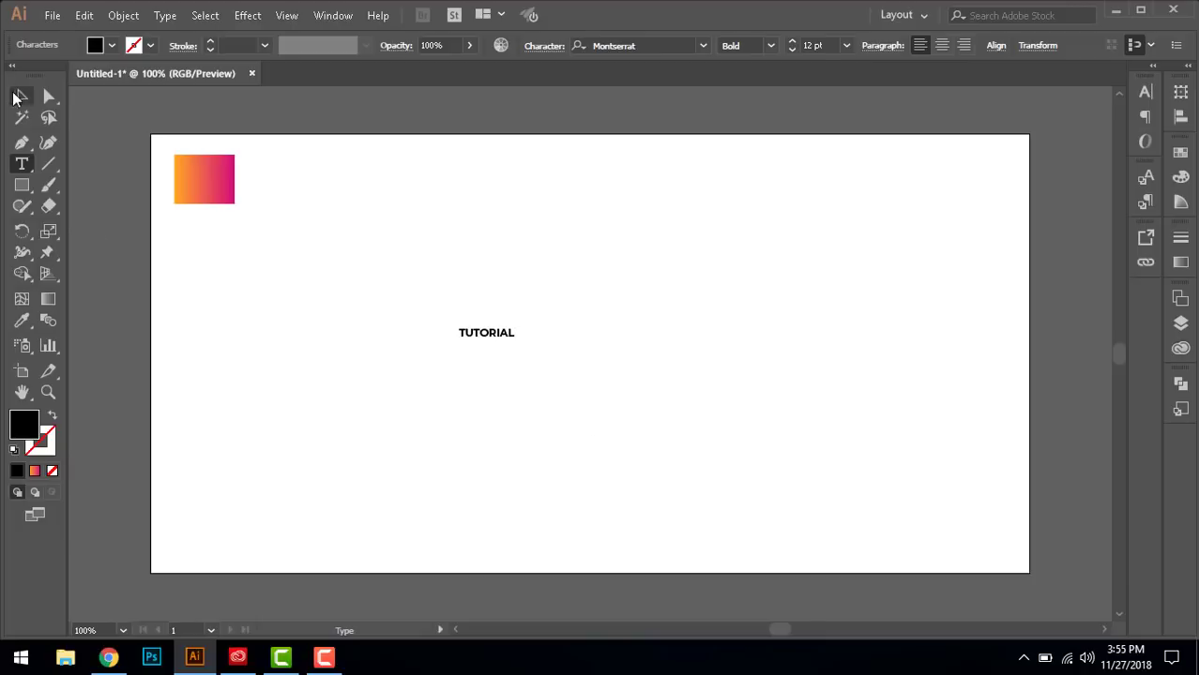
- Scale the TUTORIAL text up to about 82 pt and centre it on the artboard
drag(515, 341, 670, 455)
drag(603, 349, 646, 357)
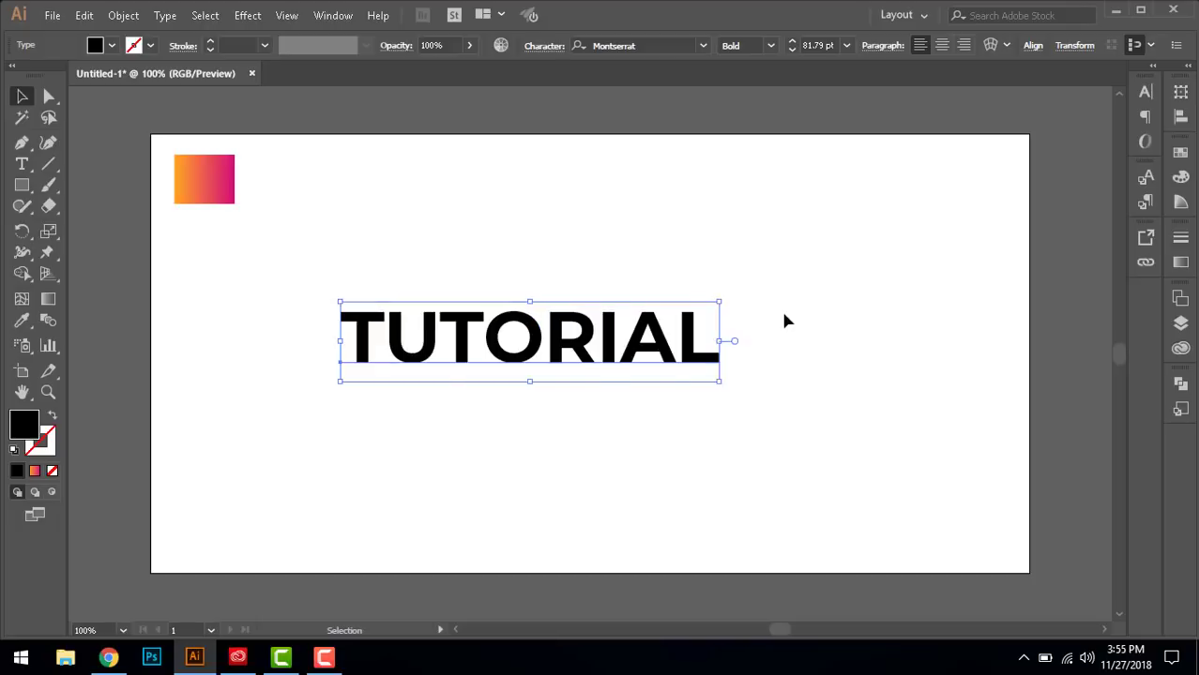
click(782, 311)
drag(781, 268, 314, 420)
- Fill the text with the rectangle's gradient using the Eyedropper
key(i)
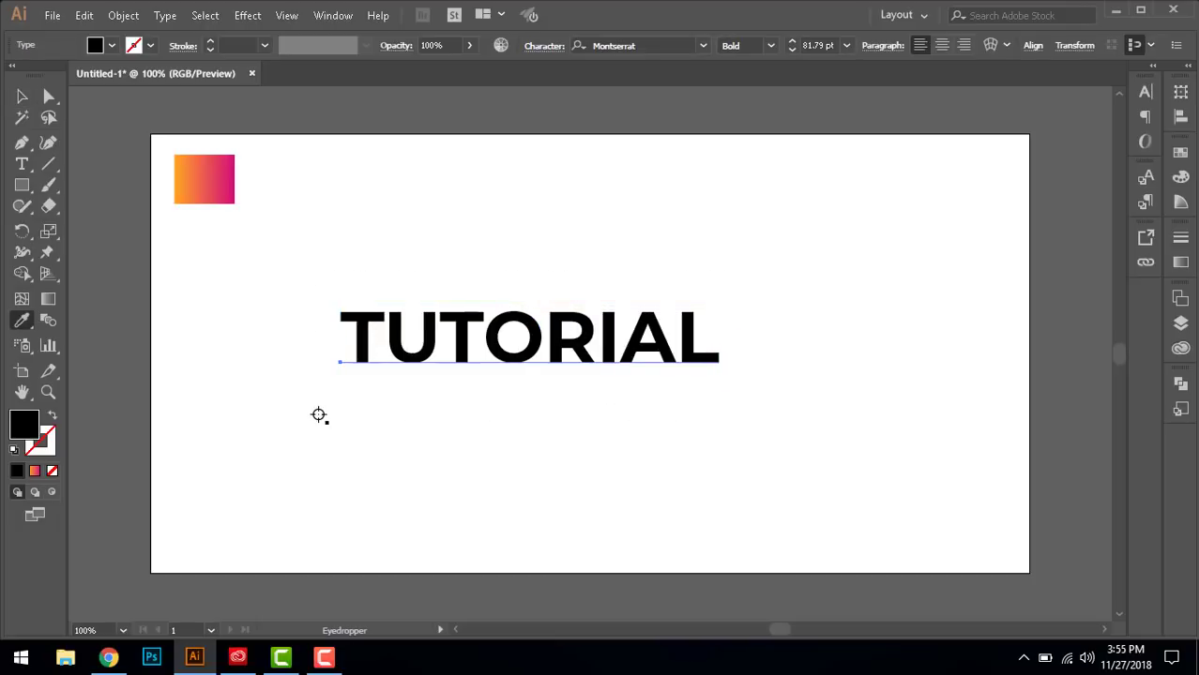
click(227, 176)
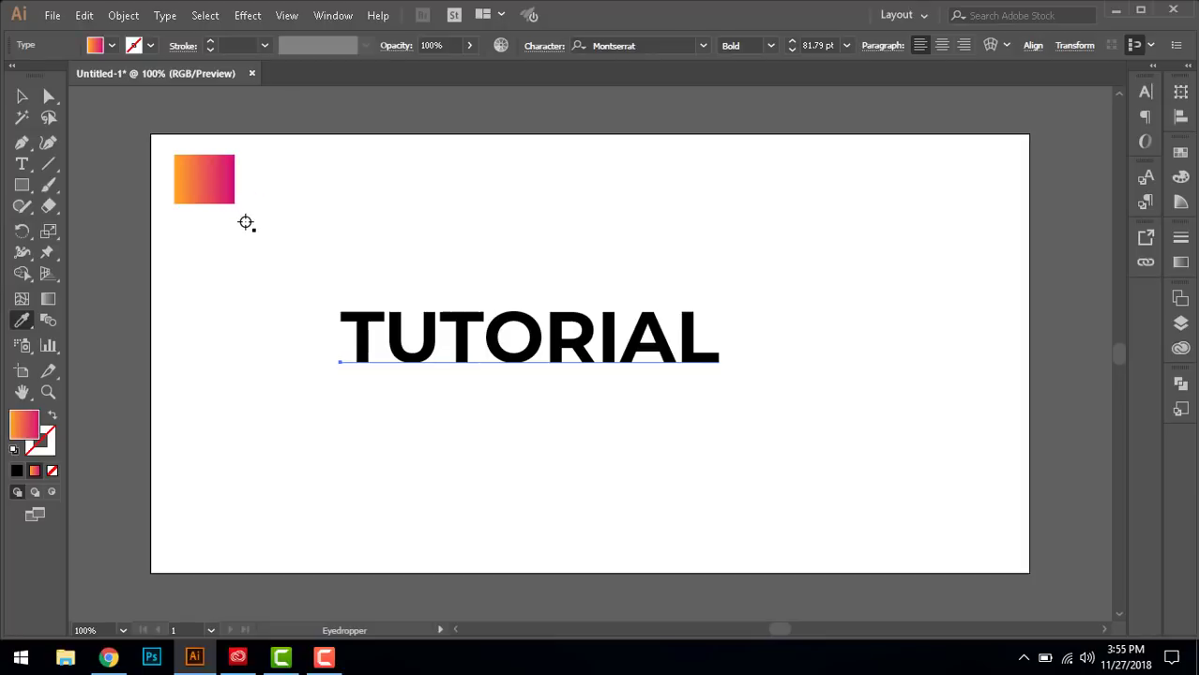
key(i)
key(v)
drag(390, 255, 498, 414)
right_click(500, 419)
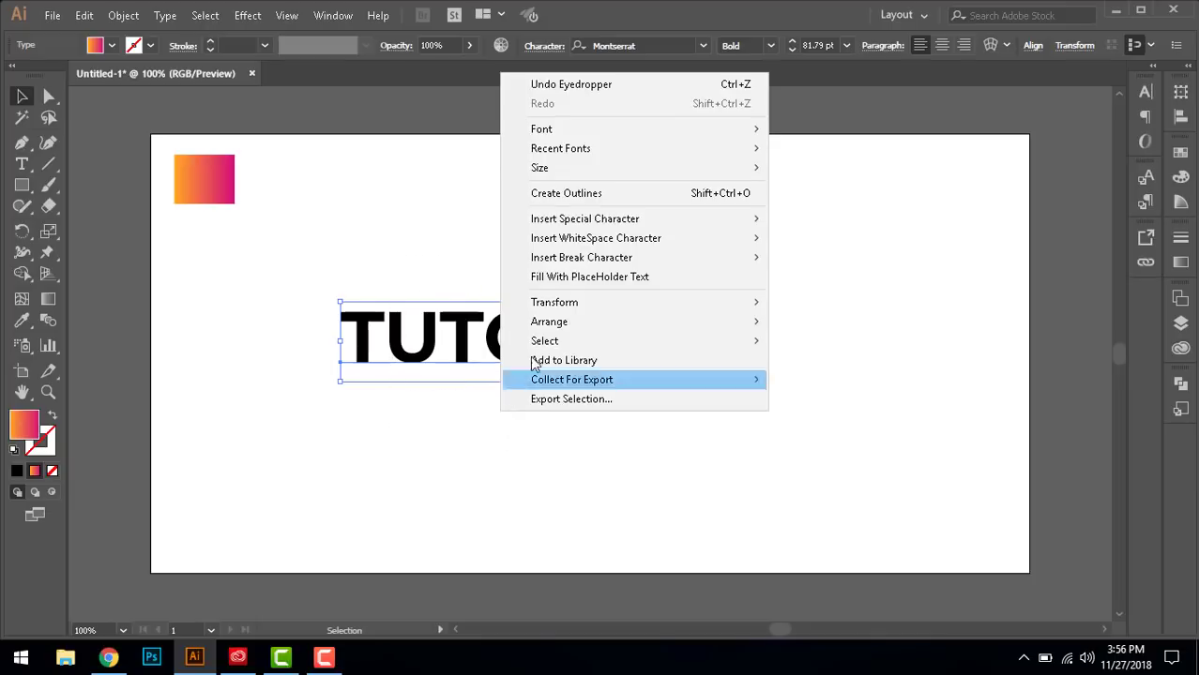
click(600, 197)
drag(608, 239, 496, 458)
key(i)
click(215, 177)
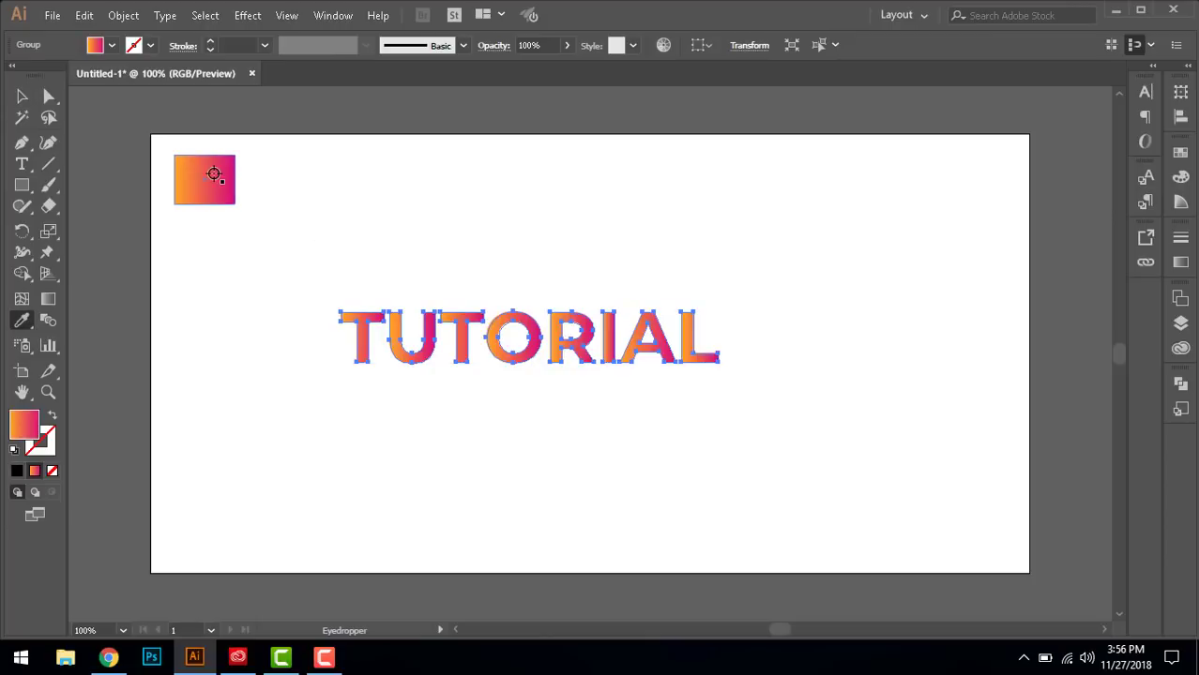
key(v)
click(371, 297)
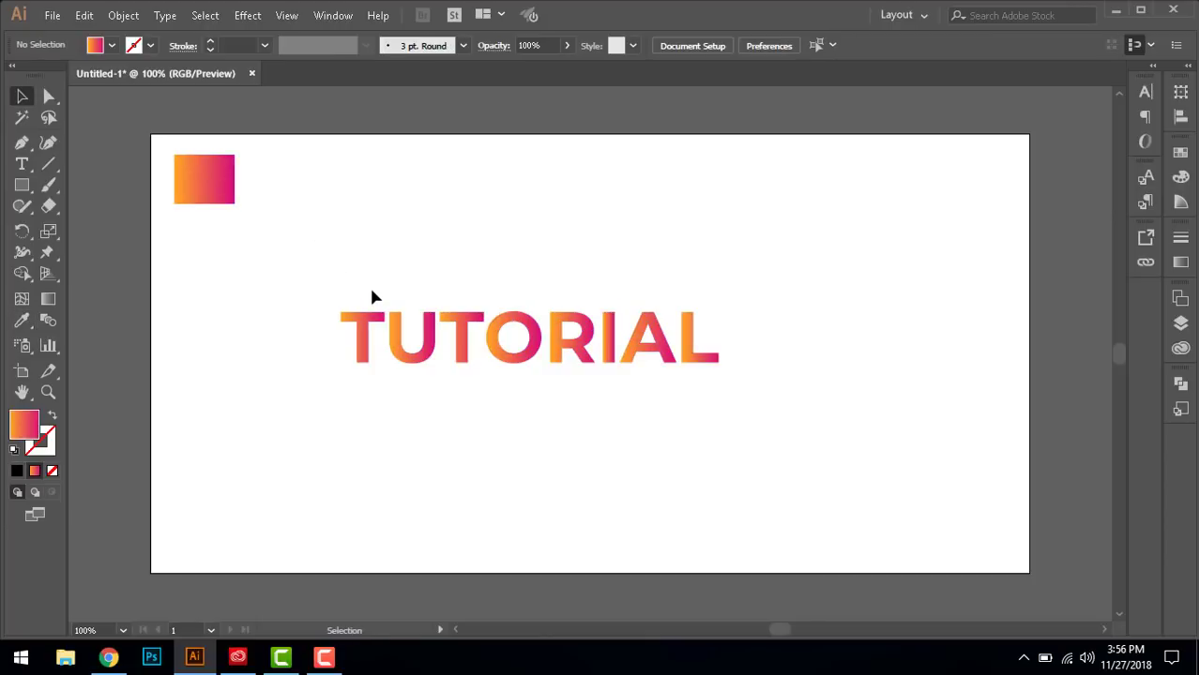
drag(317, 277, 794, 423)
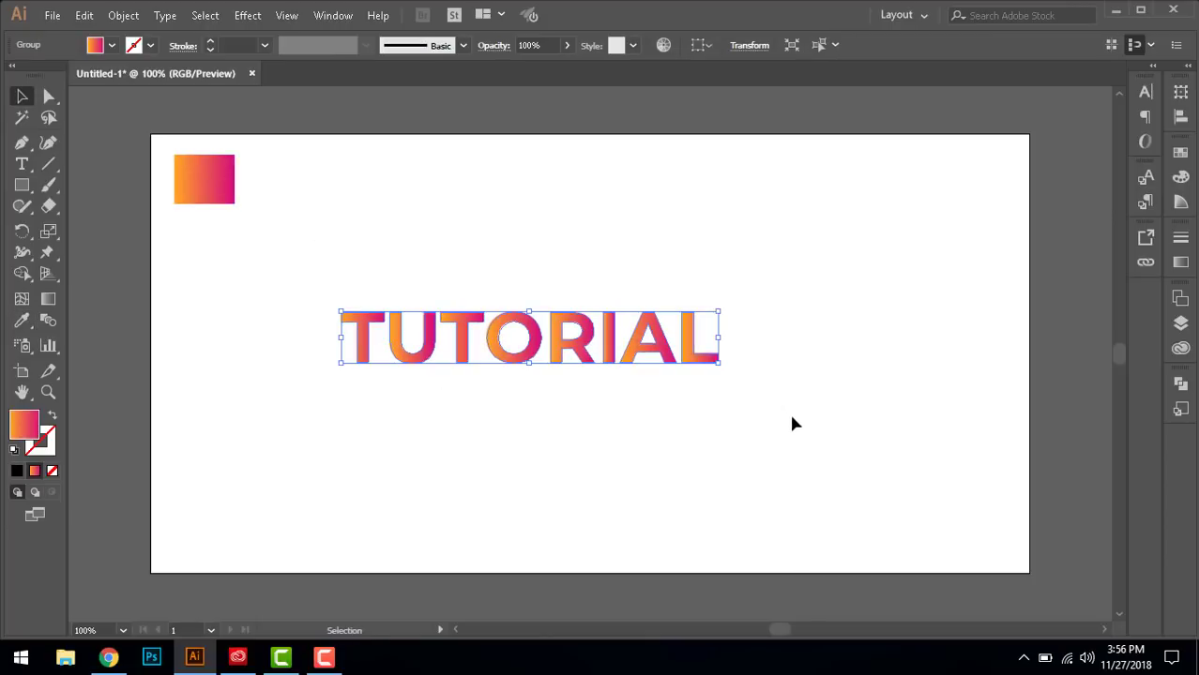
click(792, 419)
drag(786, 416, 373, 302)
key(a)
key(ctrl+z)
click(401, 283)
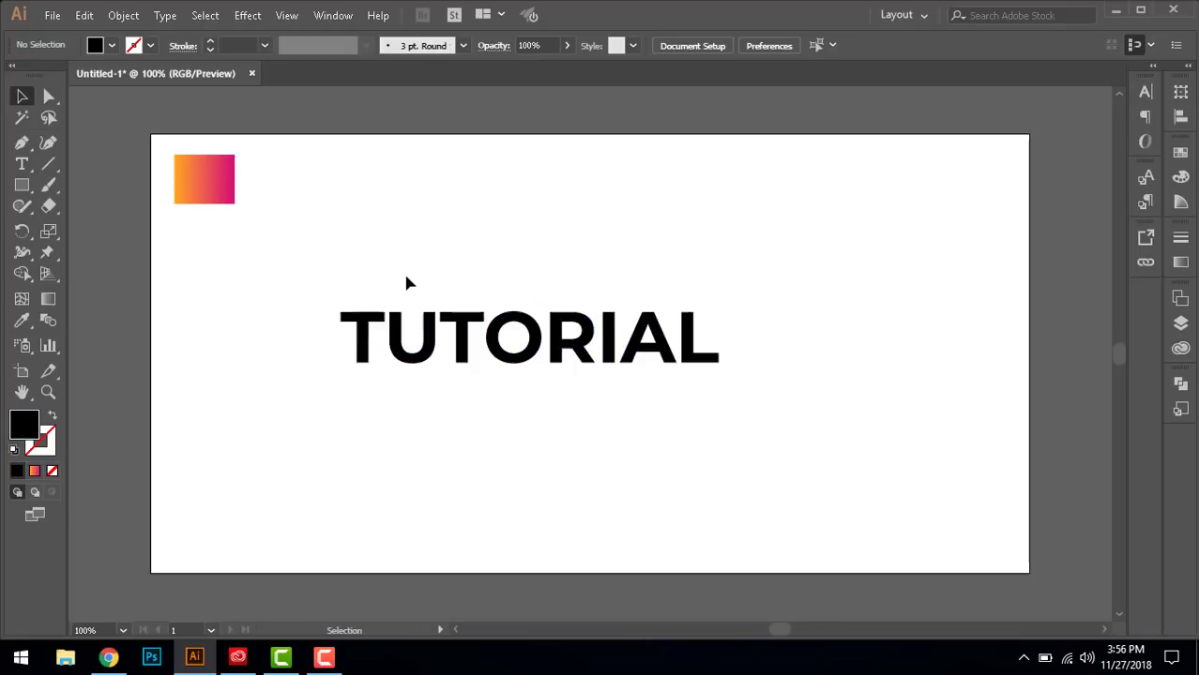
- Revert TUTORIAL to editable text, select it, and show the Pathfinder panel
key(ctrl+z)
click(391, 277)
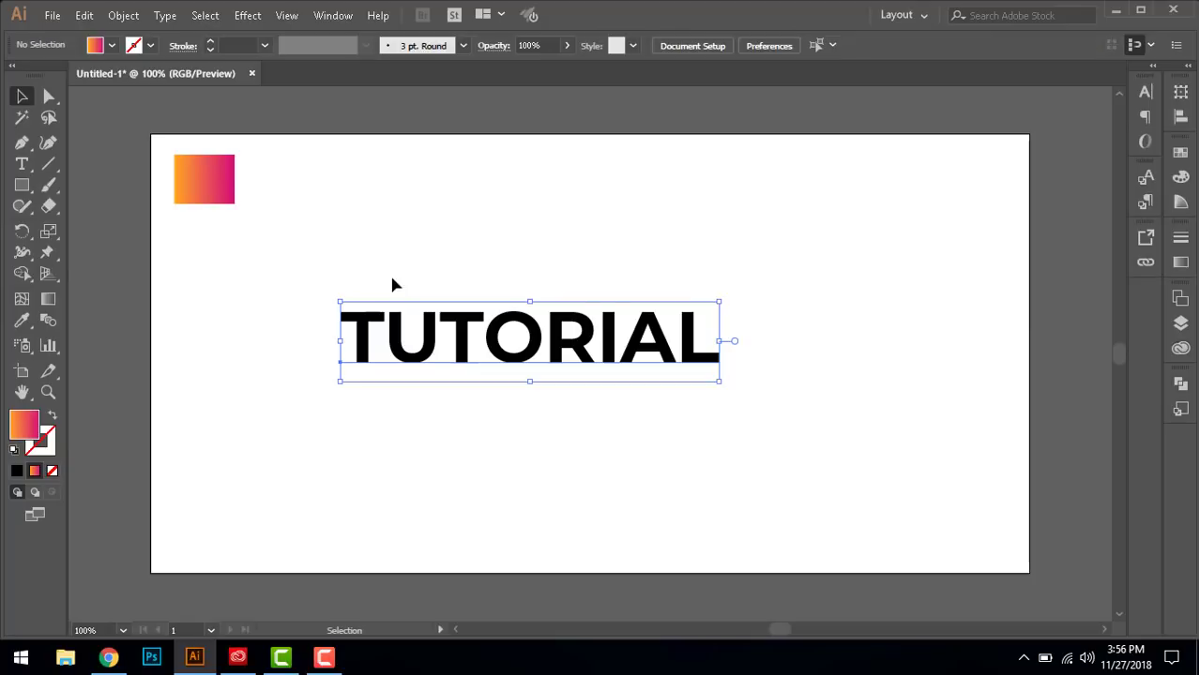
click(486, 370)
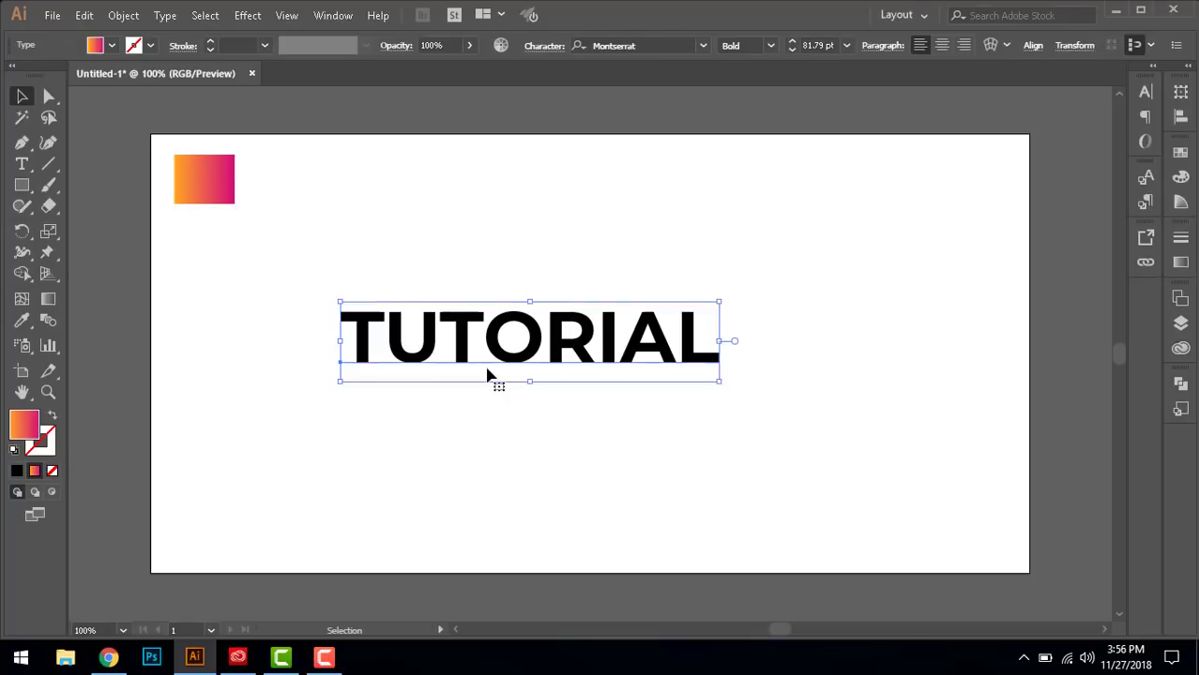
click(334, 15)
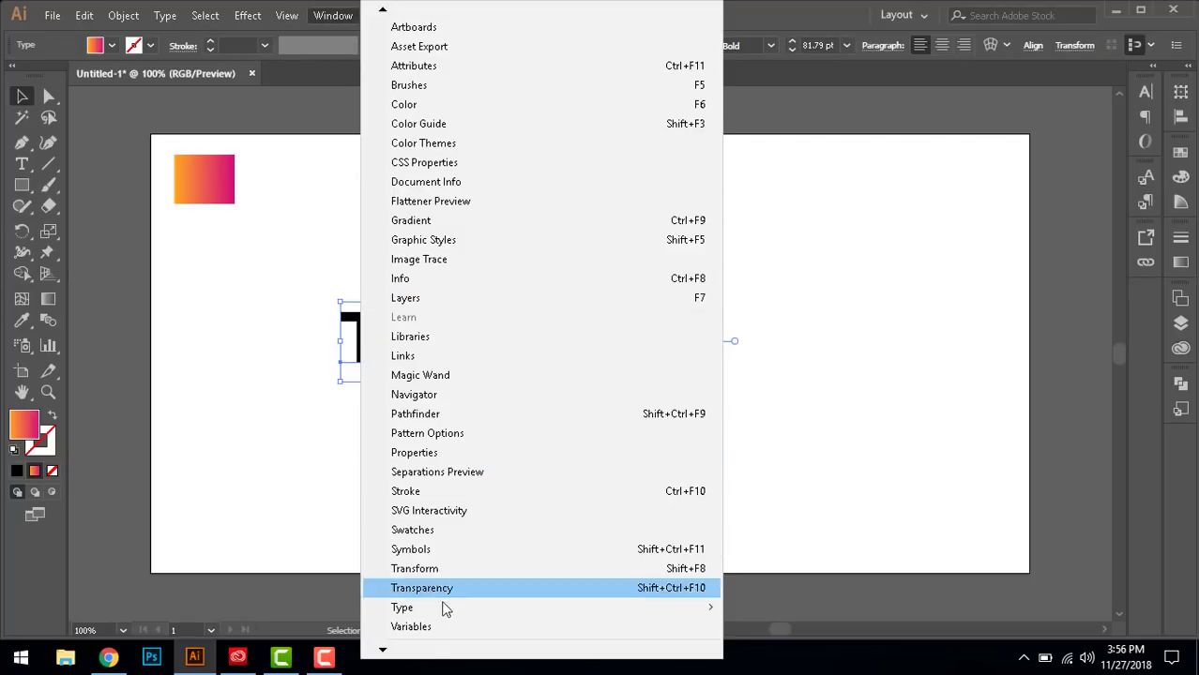
click(483, 416)
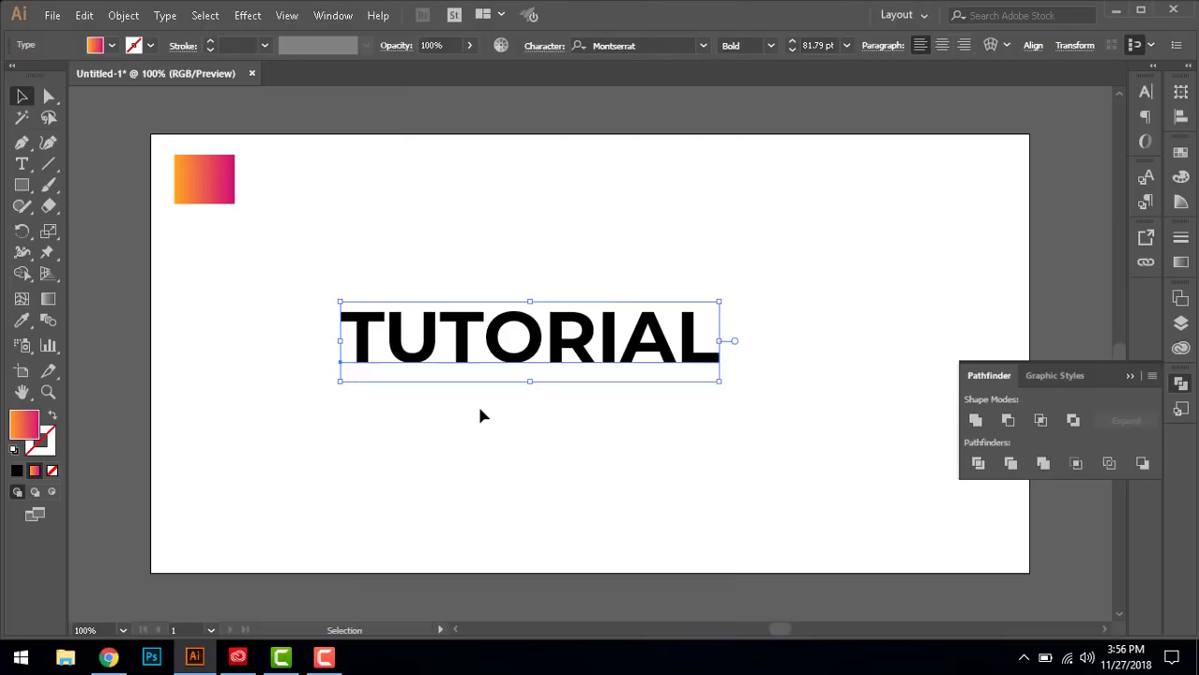
- Make TUTORIAL a compound shape from the Pathfinder flyout menu and reselect it
click(1152, 375)
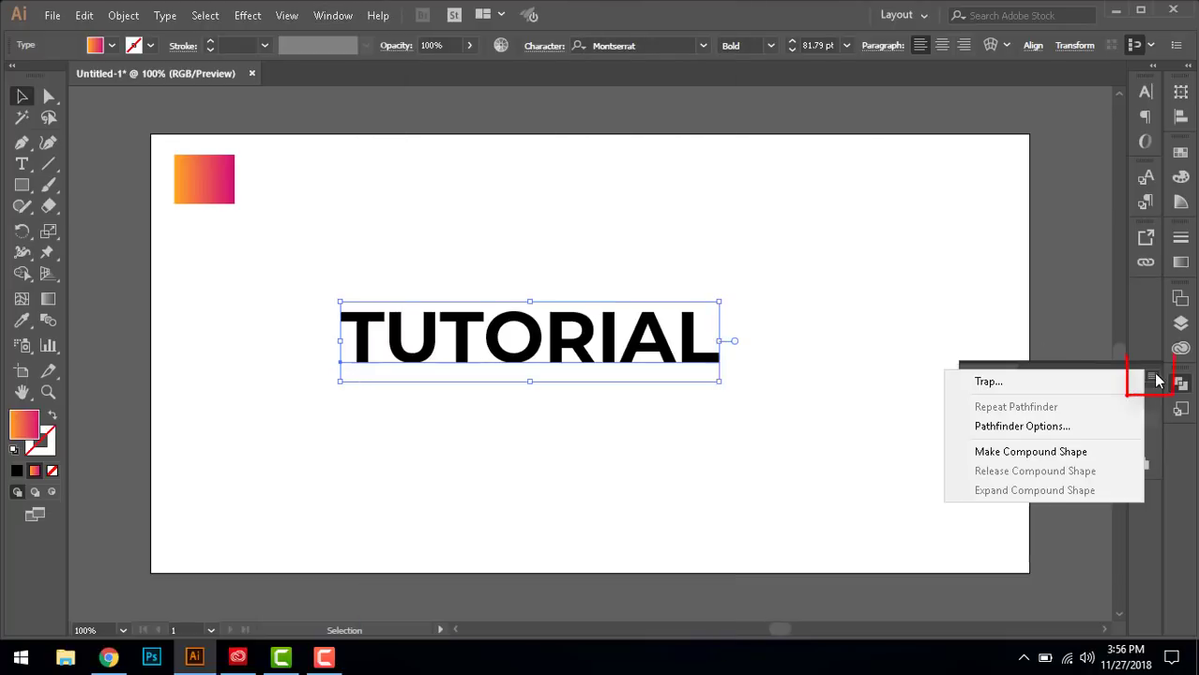
click(1153, 377)
click(1152, 377)
click(1100, 454)
click(812, 302)
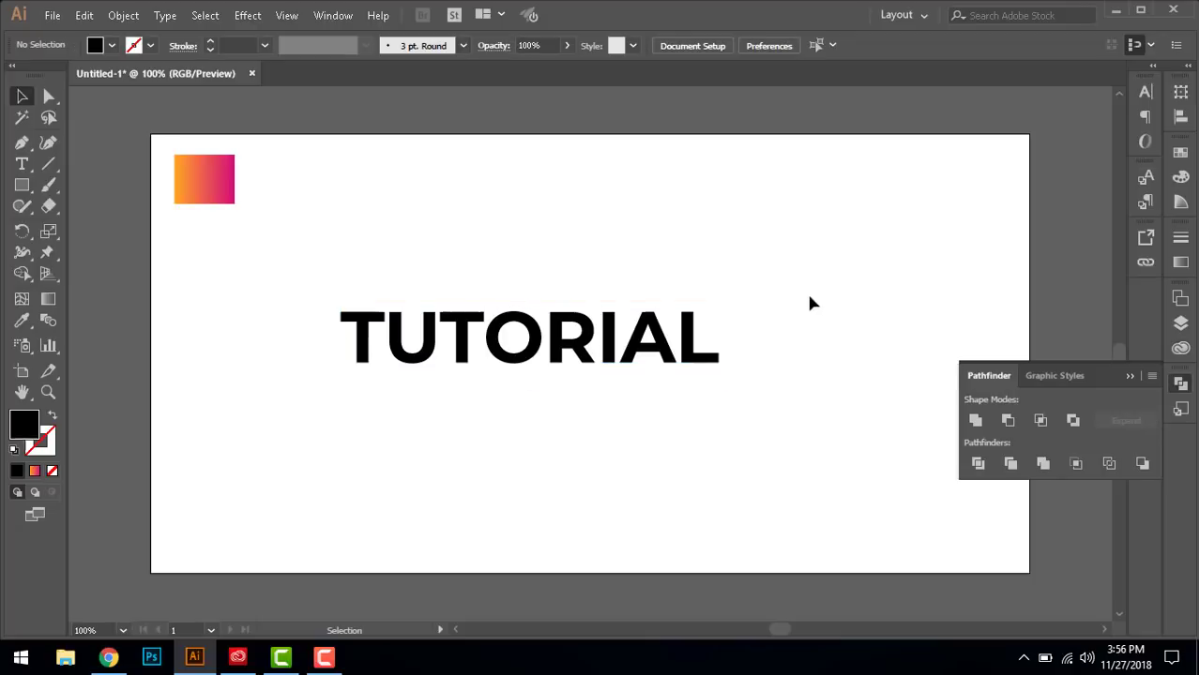
drag(811, 302, 635, 448)
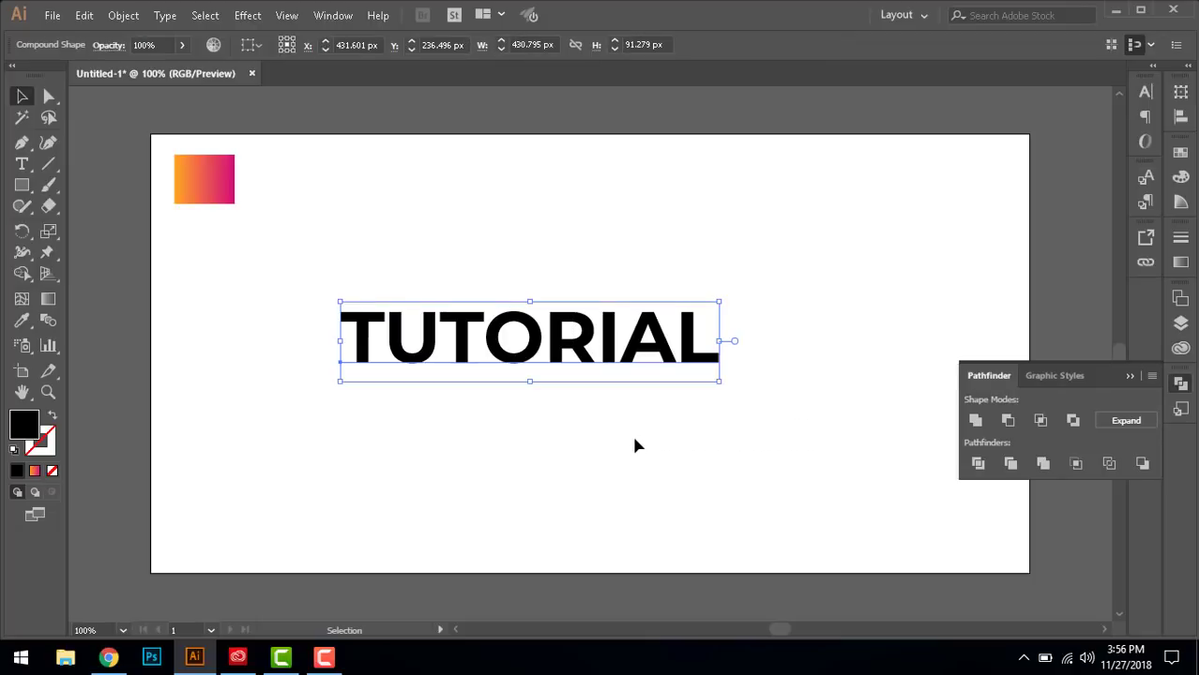
- Apply the rectangle's orange-to-pink gradient to the TUTORIAL compound shape
key(i)
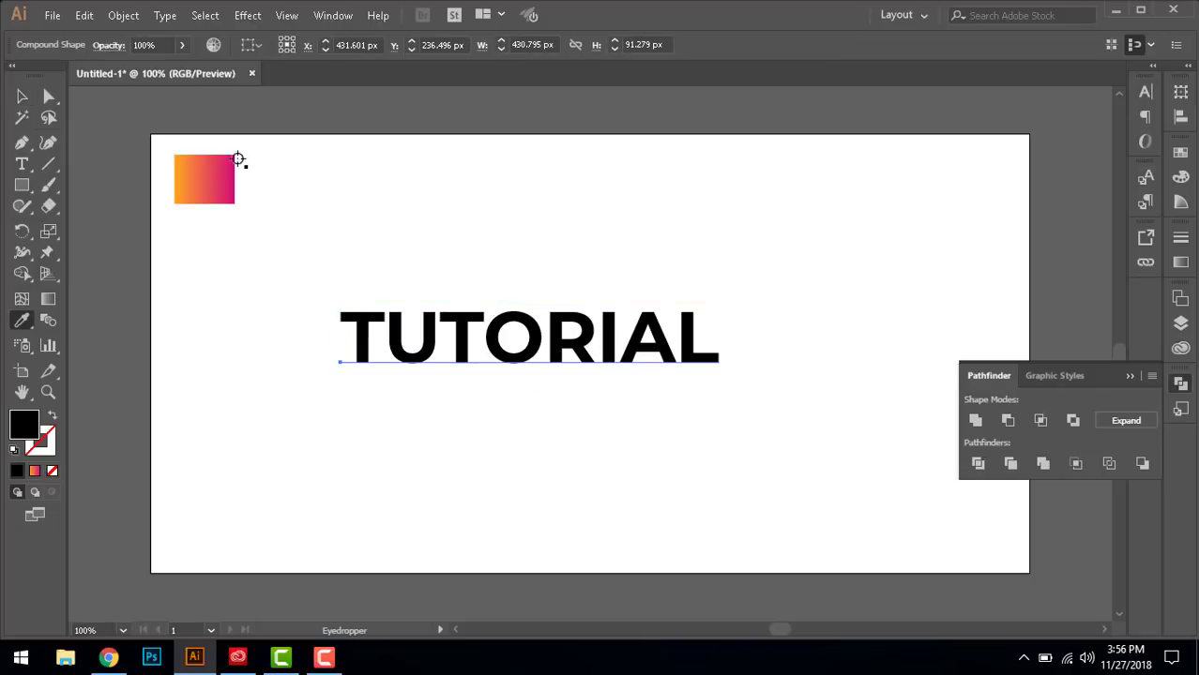
click(218, 172)
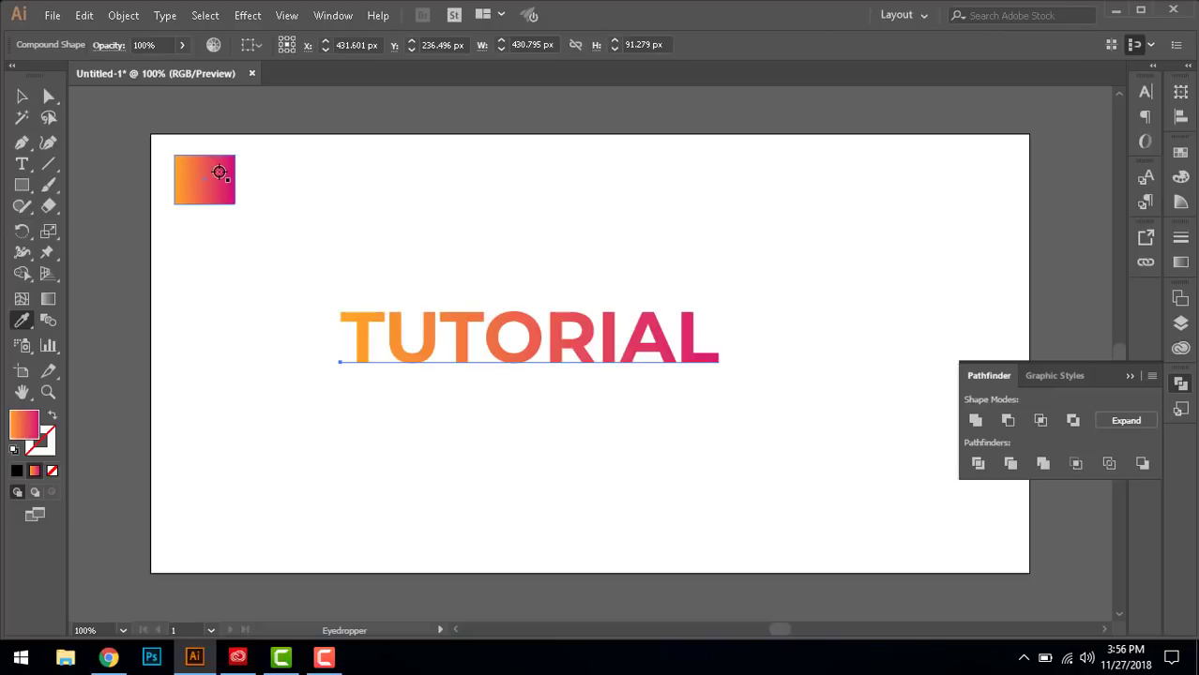
key(v)
click(468, 264)
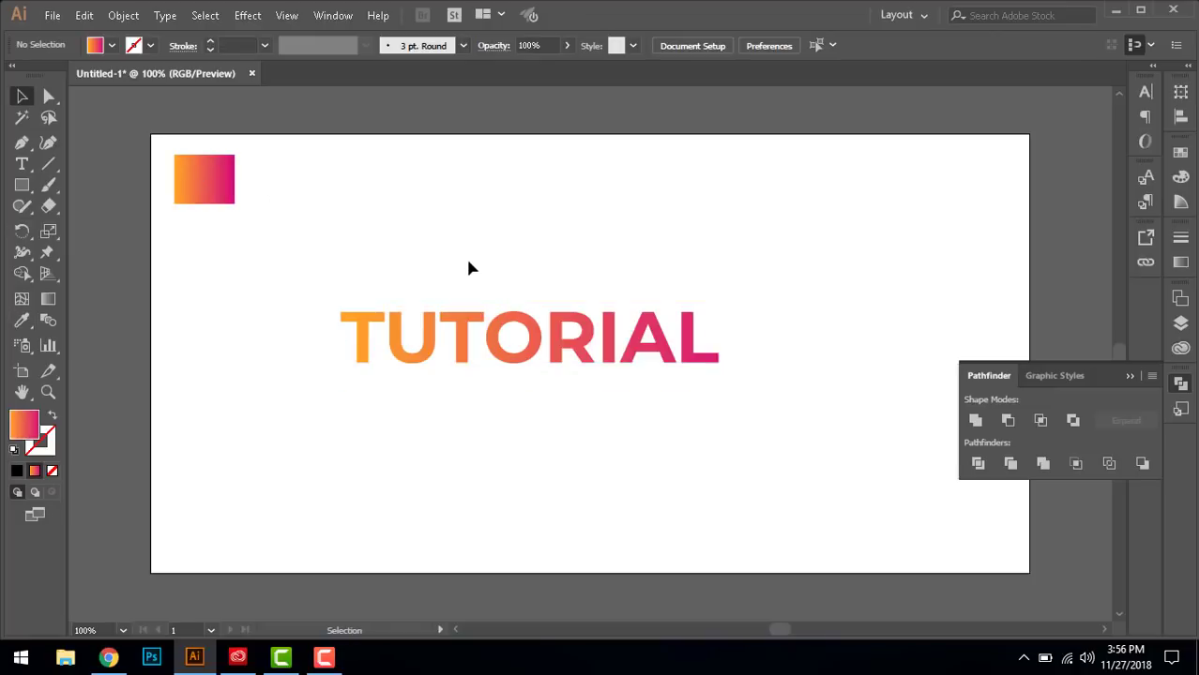
- Retype the wording from TUTORIAL to 'ADOBE ILLUSTRATOR'
key(t)
click(546, 336)
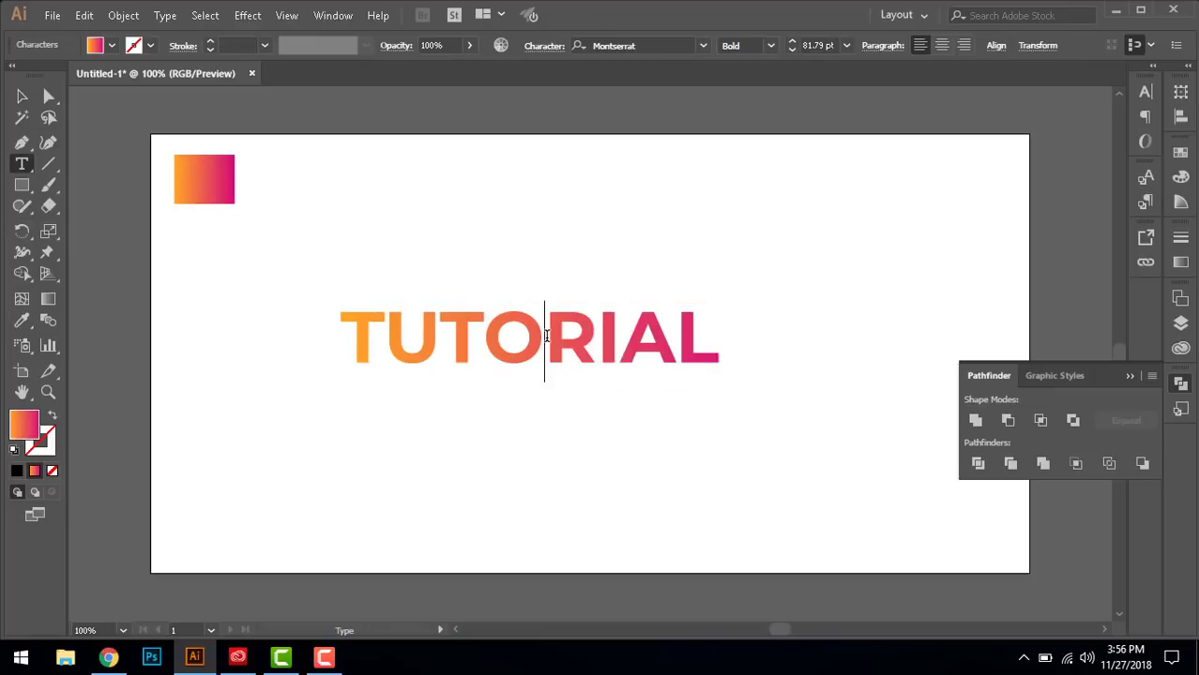
key(ctrl+a)
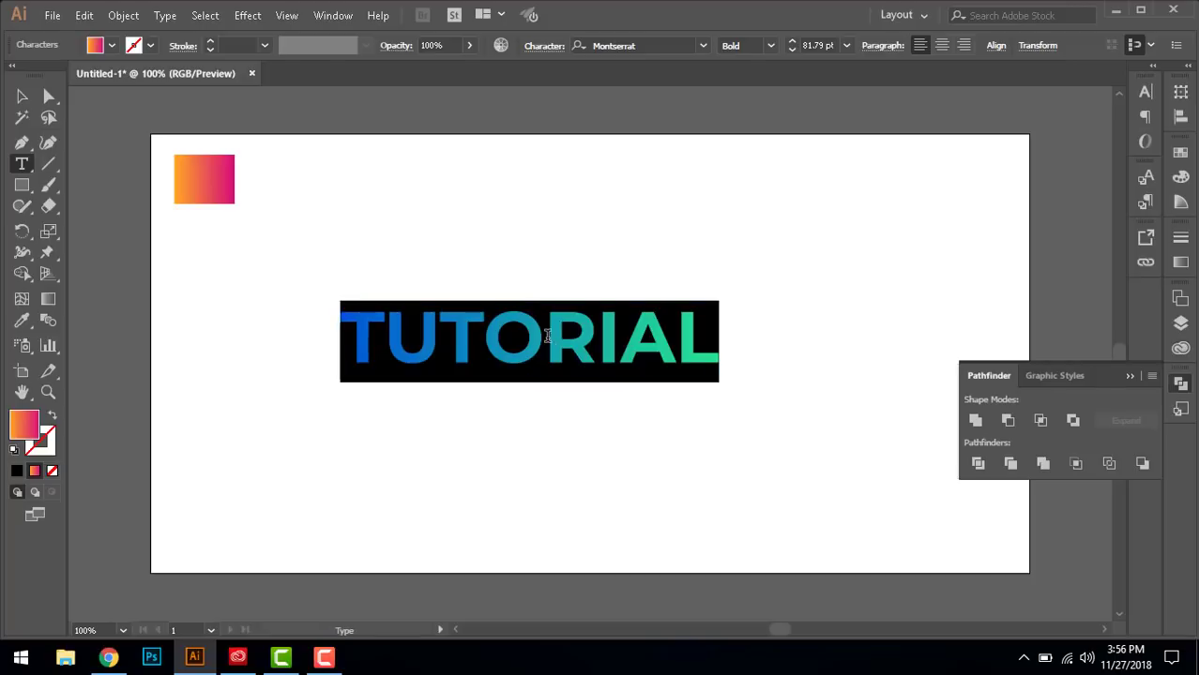
text(ADOBE IL)
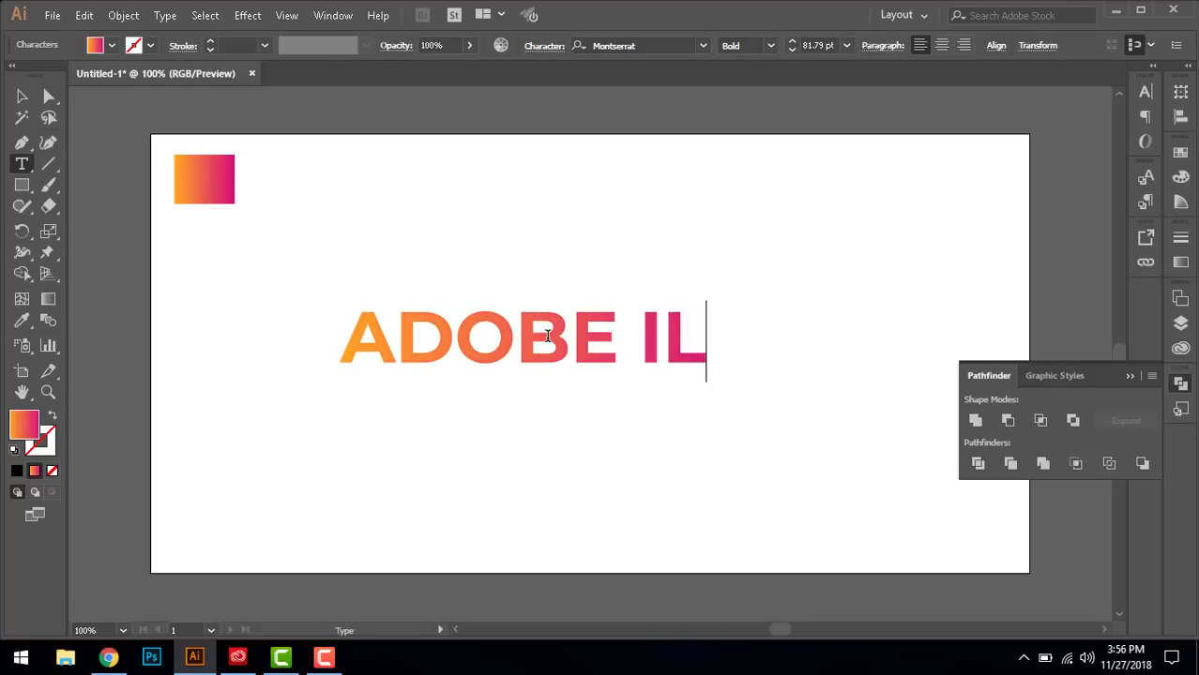
text(LUSTRATOR)
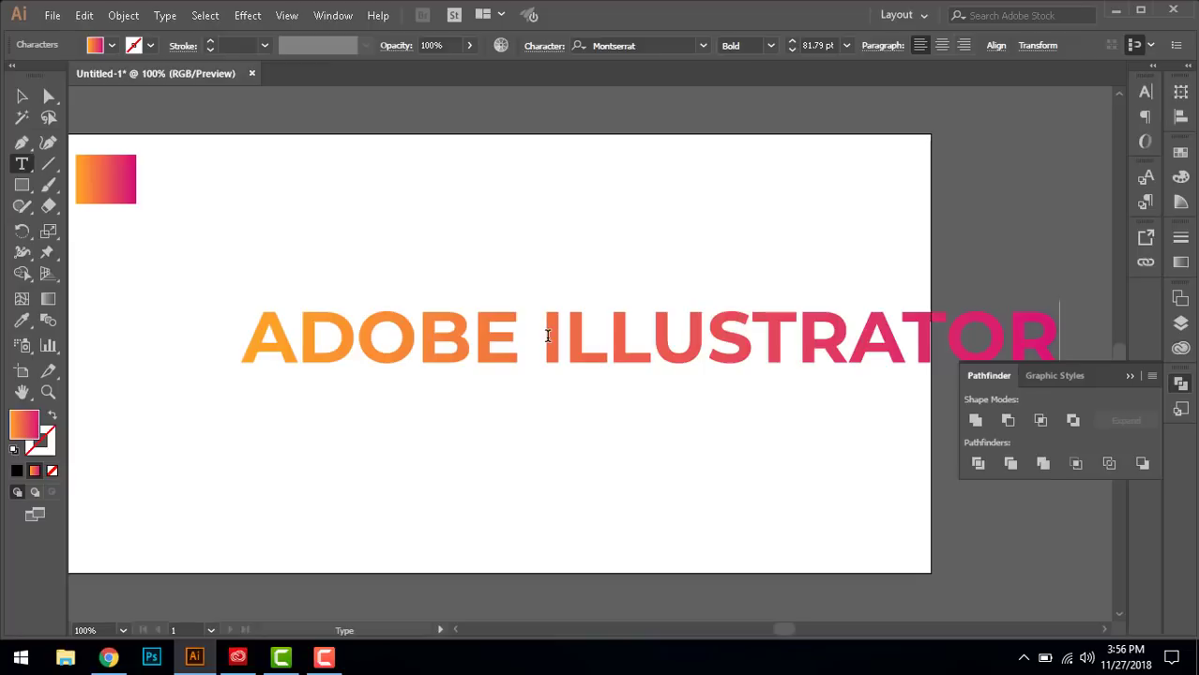
click(23, 97)
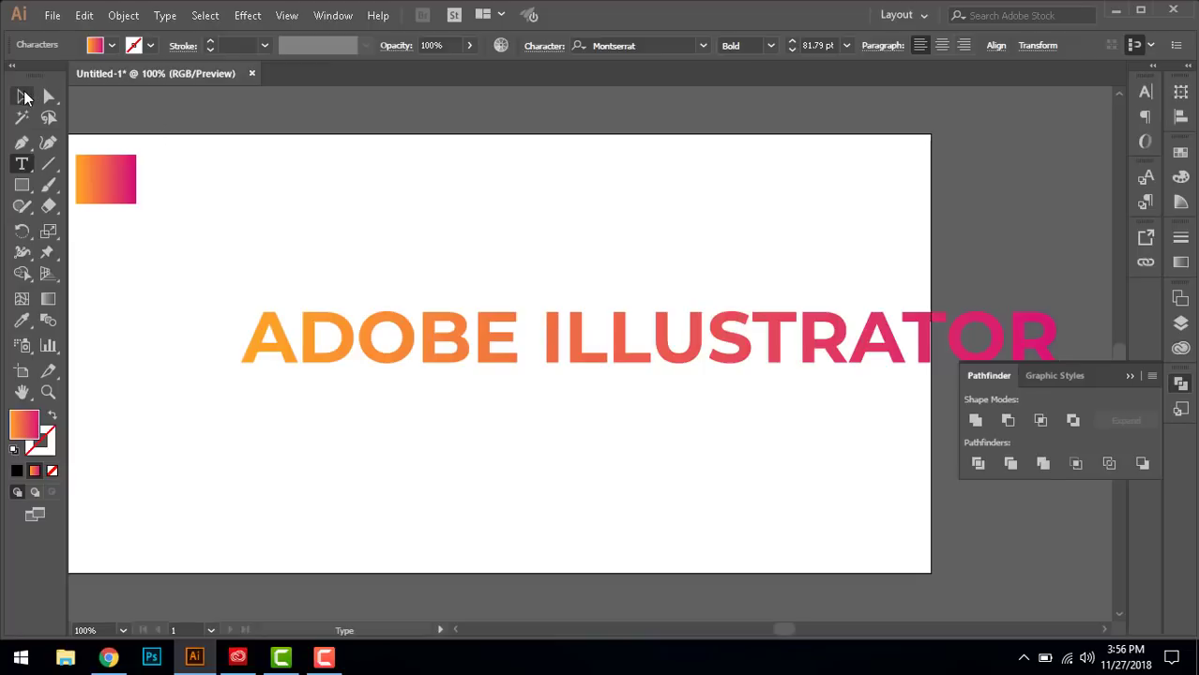
click(325, 192)
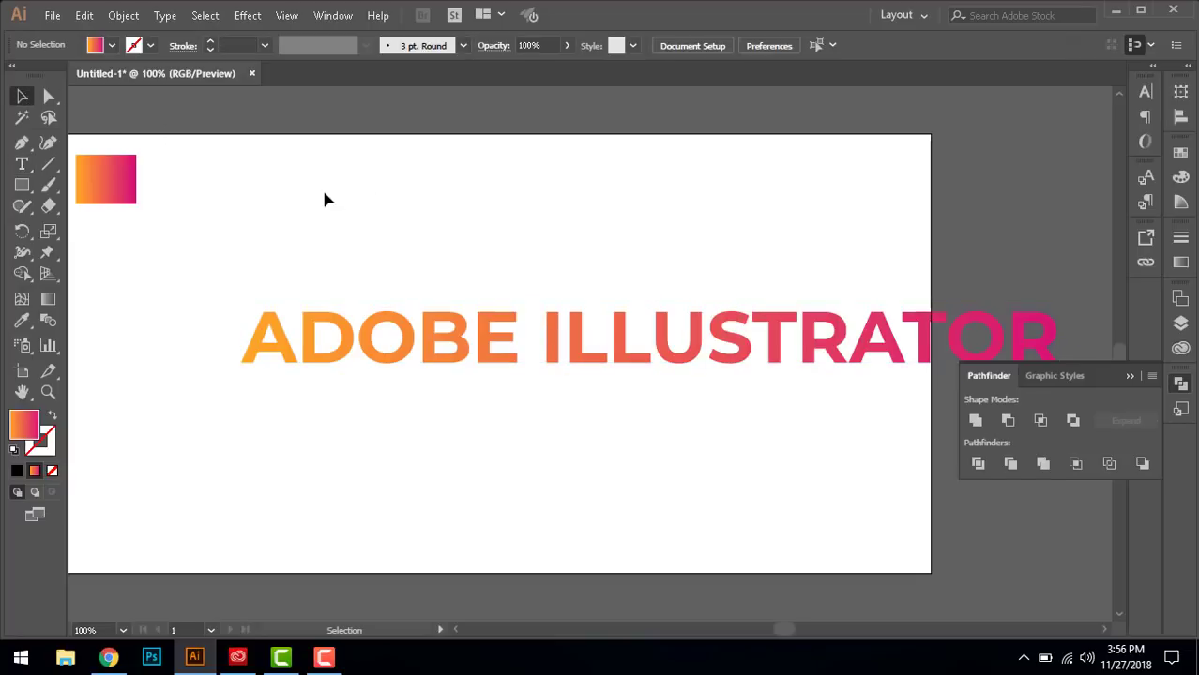
- Draw a hexagon and arrange copies of it into a loose cluster of eight
drag(325, 199, 573, 442)
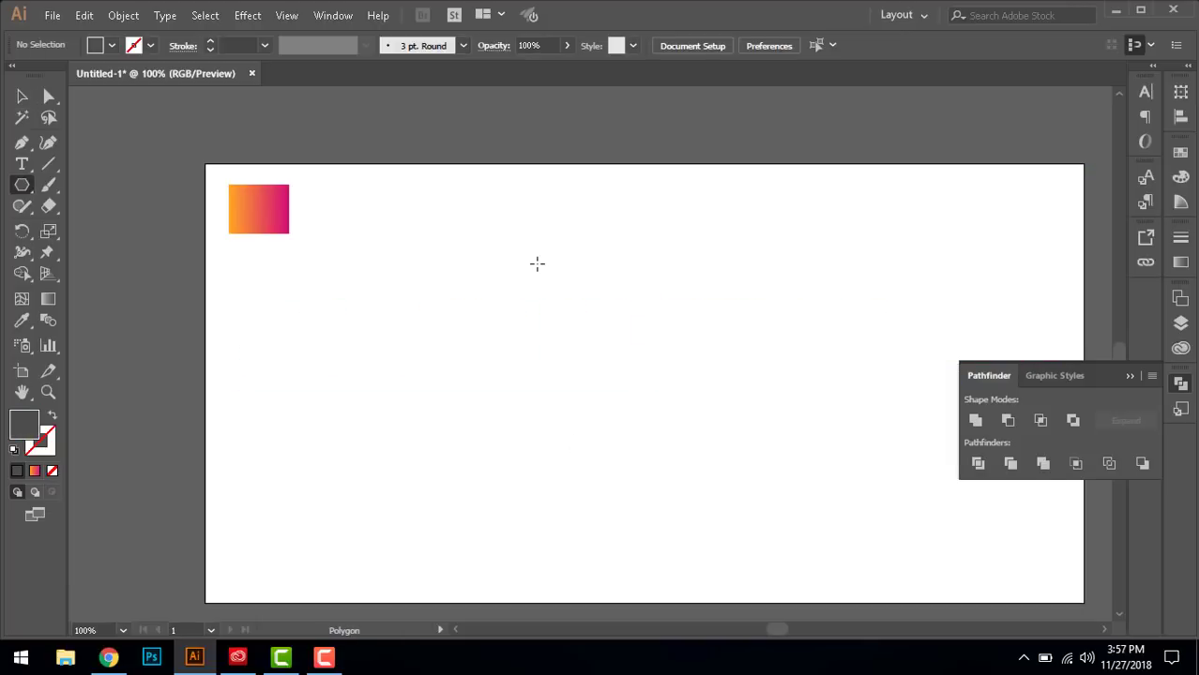
drag(551, 283, 575, 395)
key(v)
drag(575, 396, 720, 259)
click(828, 267)
drag(718, 402, 699, 394)
mouse_move(648, 476)
mouse_down()
mouse_move(615, 445)
mouse_move(652, 476)
mouse_up()
click(812, 312)
- Fill all eight hexagons with the rectangle's orange-to-pink gradient
drag(819, 227, 419, 559)
key(i)
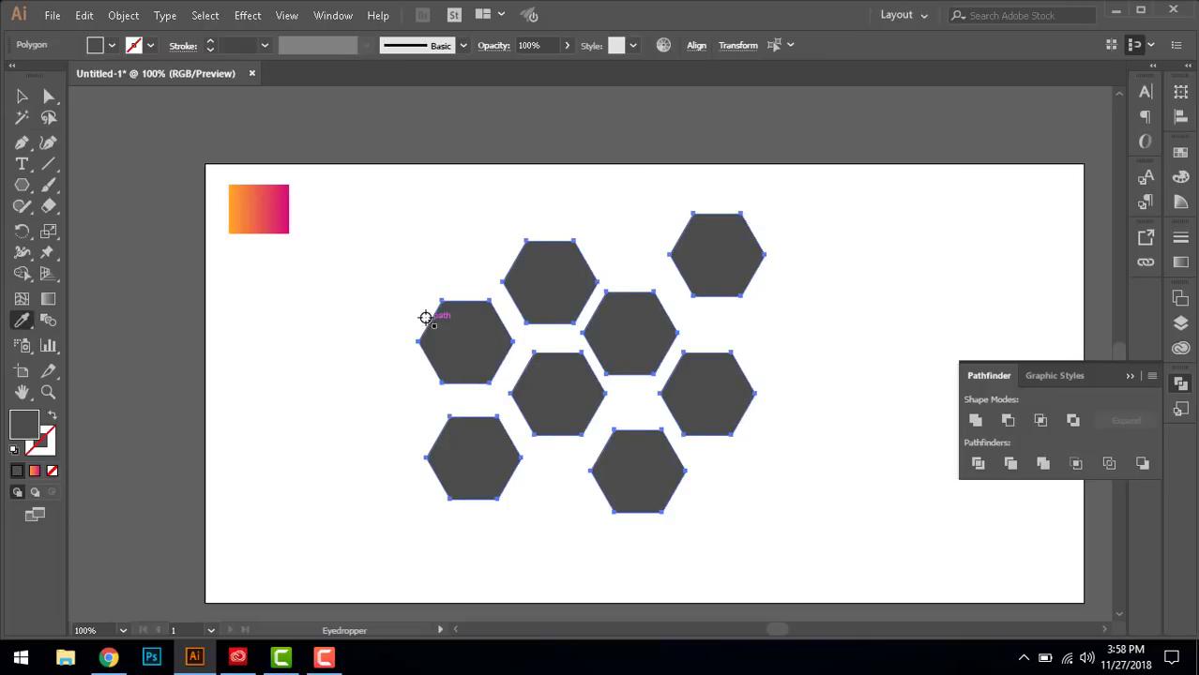
click(275, 220)
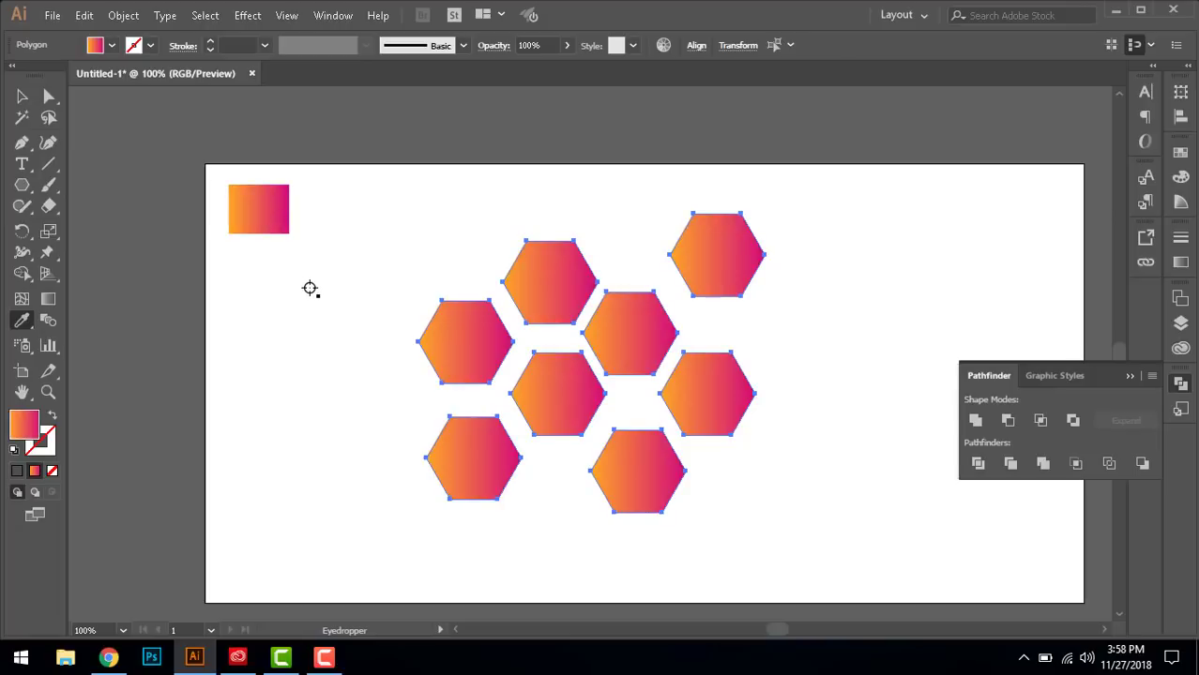
key(v)
click(322, 331)
drag(402, 187, 830, 560)
- Check the individual hexagons, then marquee-select all eight together
click(743, 283)
click(799, 350)
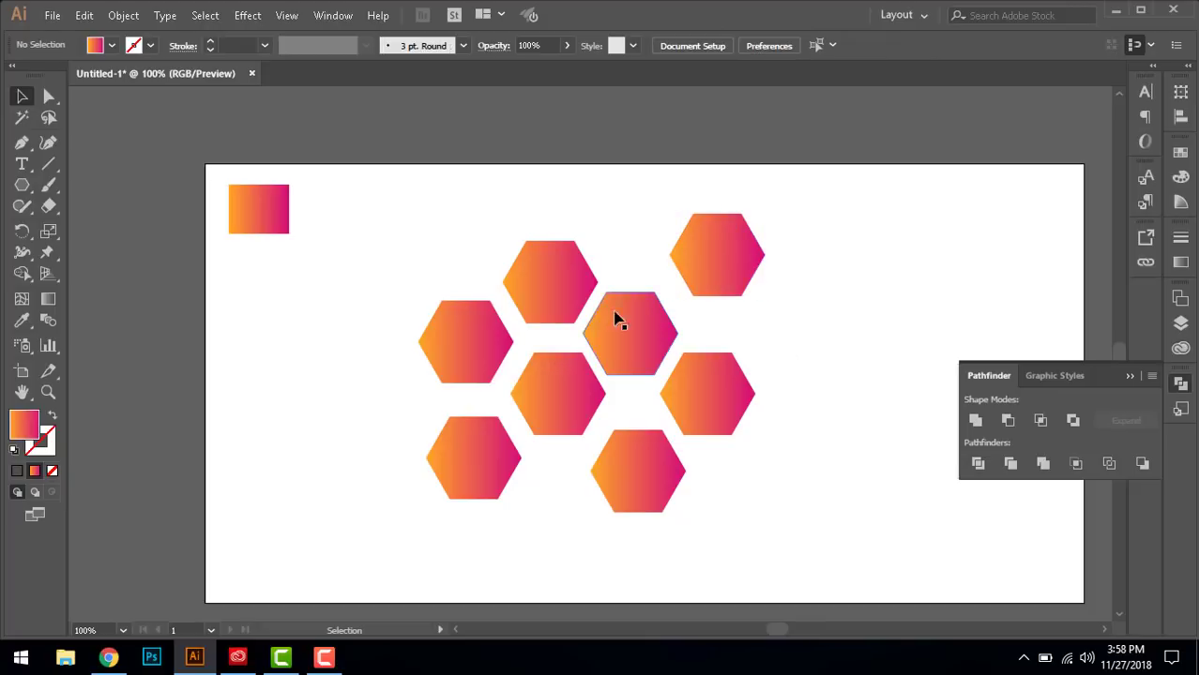
click(528, 319)
click(495, 467)
click(597, 396)
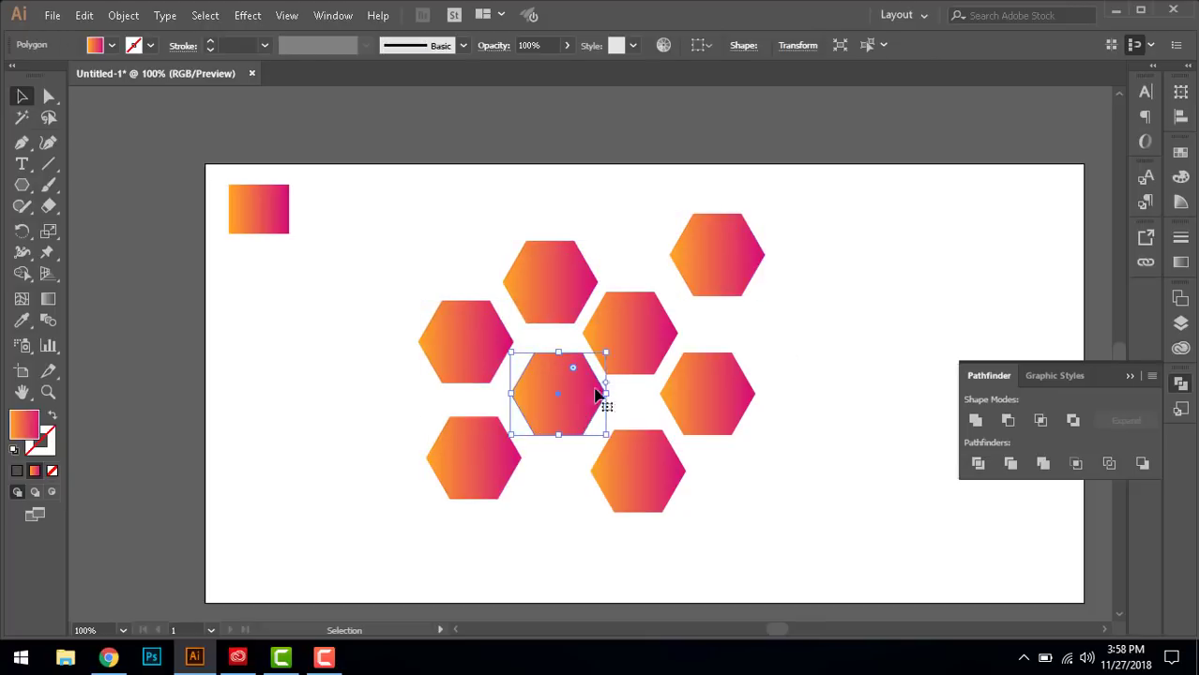
click(647, 484)
key(a)
key(v)
click(823, 349)
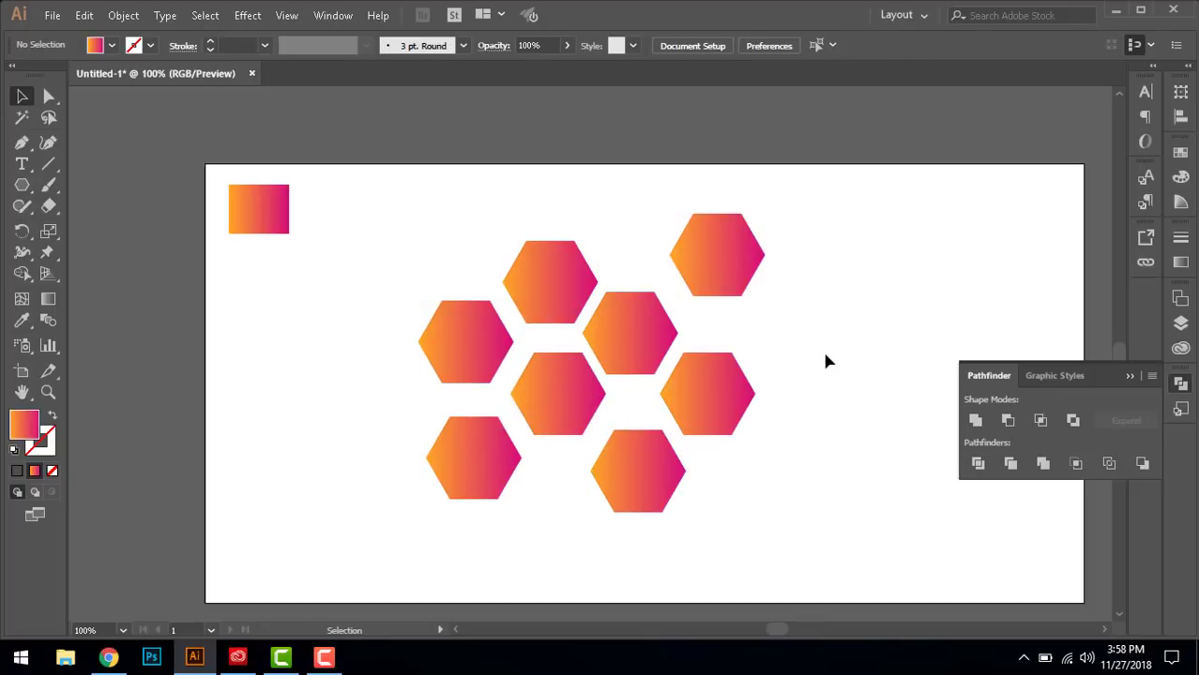
drag(837, 215, 419, 546)
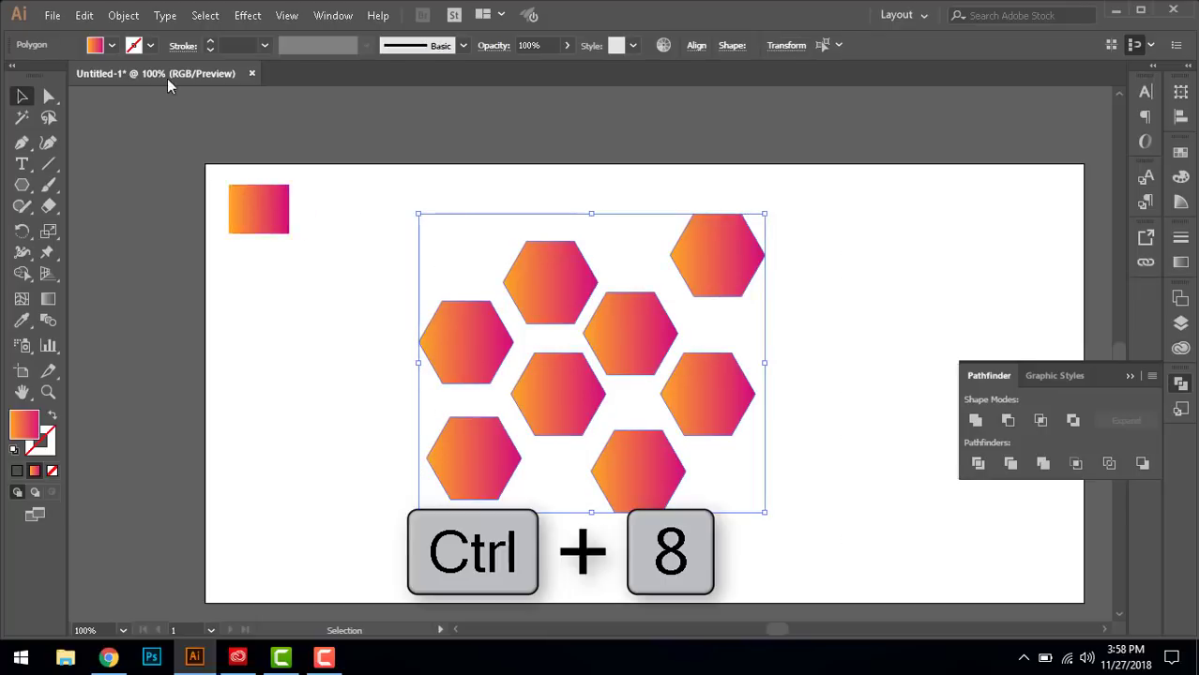
- Combine the selected hexagons with Object > Compound Path > Make and reselect them
click(132, 18)
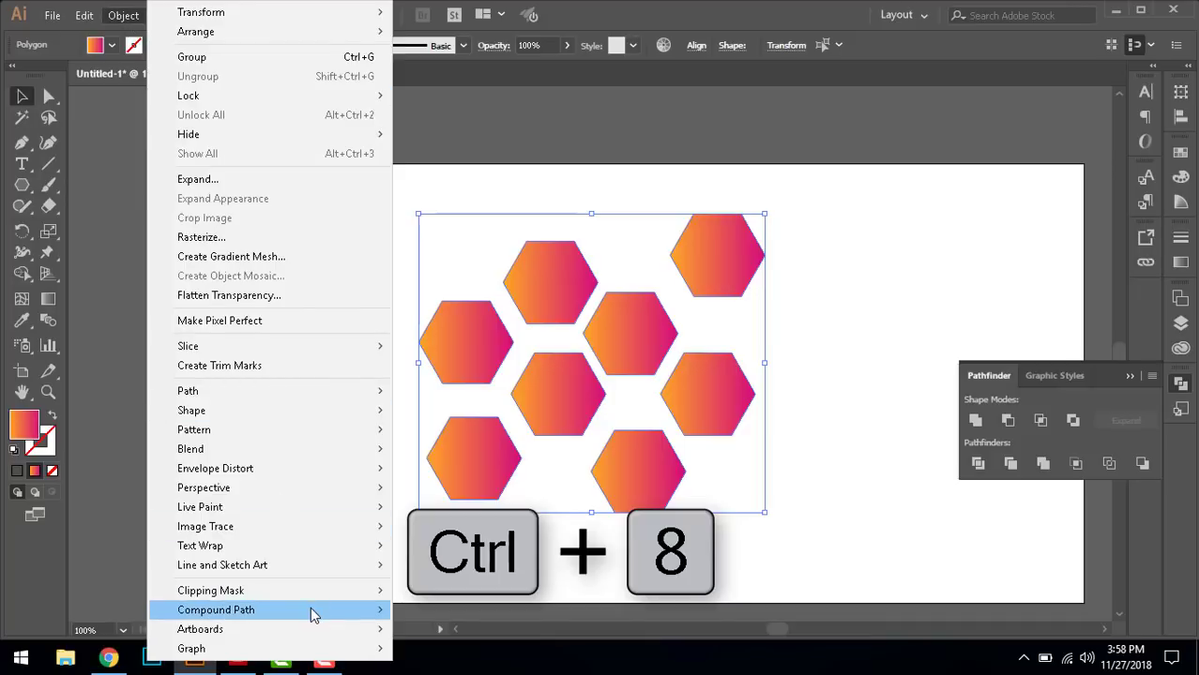
mouse_move(310, 612)
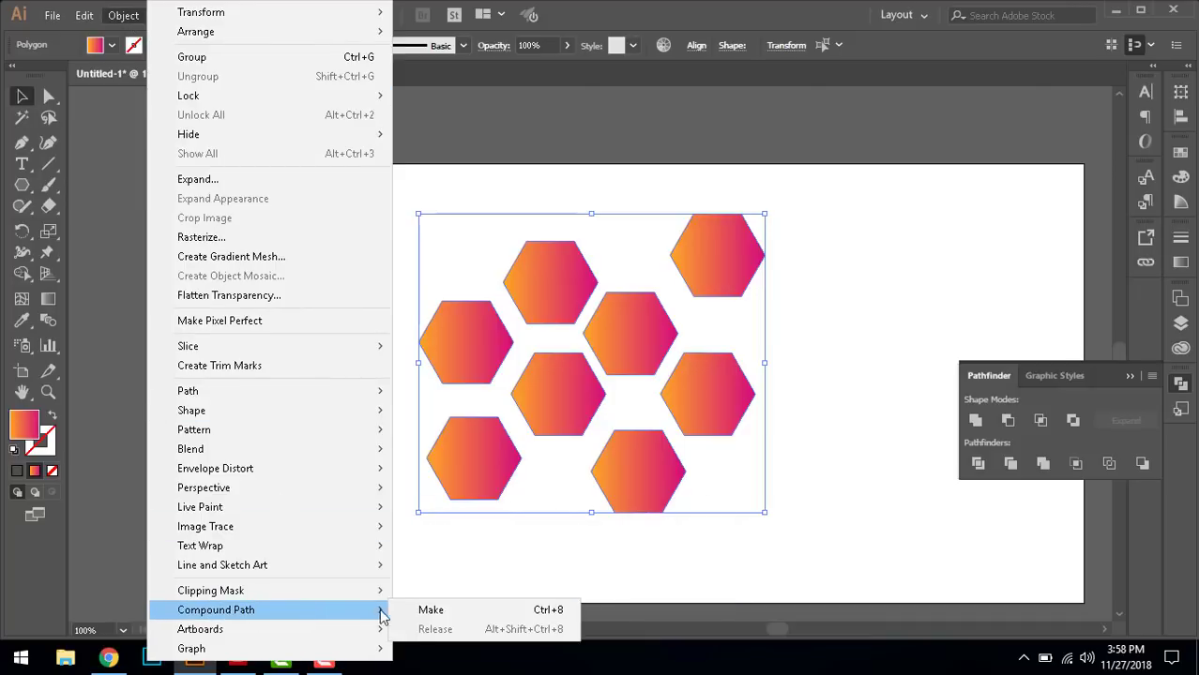
click(430, 611)
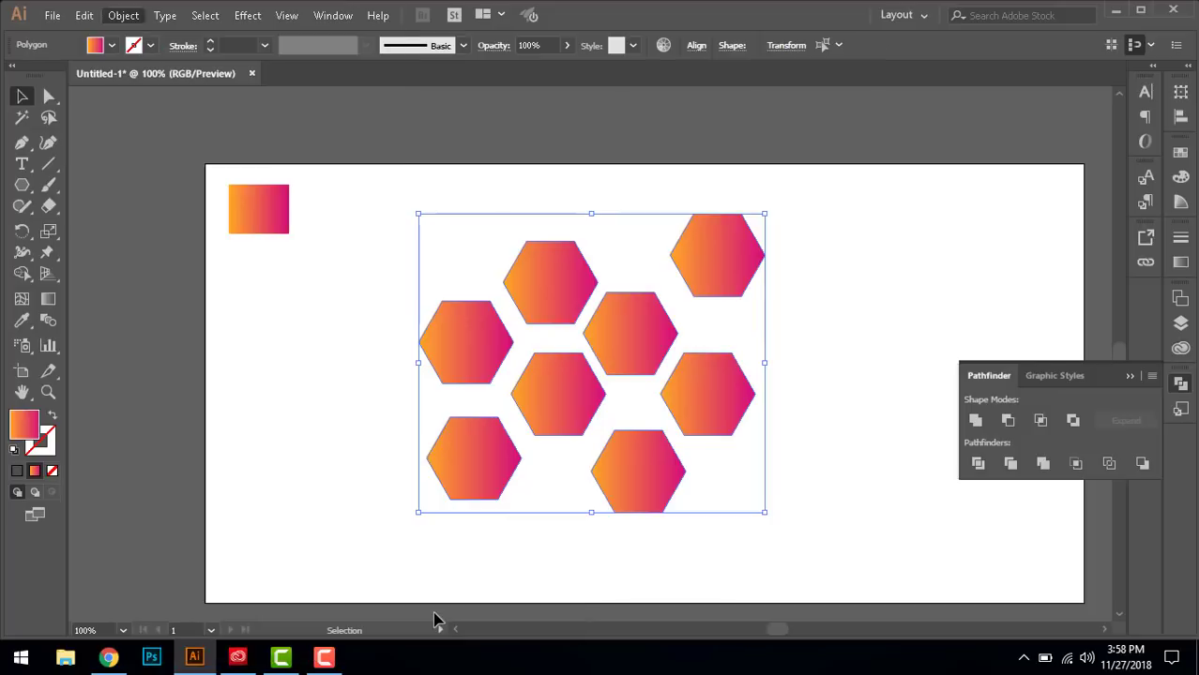
drag(363, 551, 824, 199)
drag(823, 193, 380, 529)
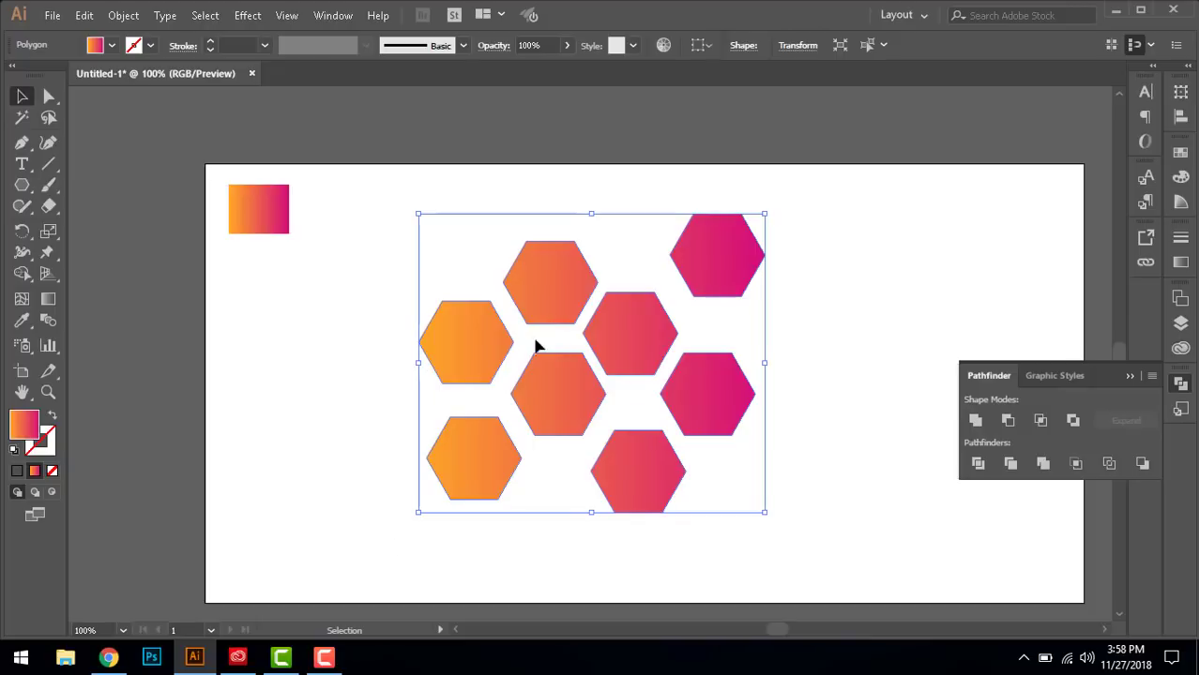
- Reselect the combined hexagons and bring up the Gradient panel's angle setting
drag(794, 203, 412, 537)
drag(856, 198, 417, 550)
drag(816, 201, 437, 536)
drag(822, 210, 517, 442)
click(1180, 266)
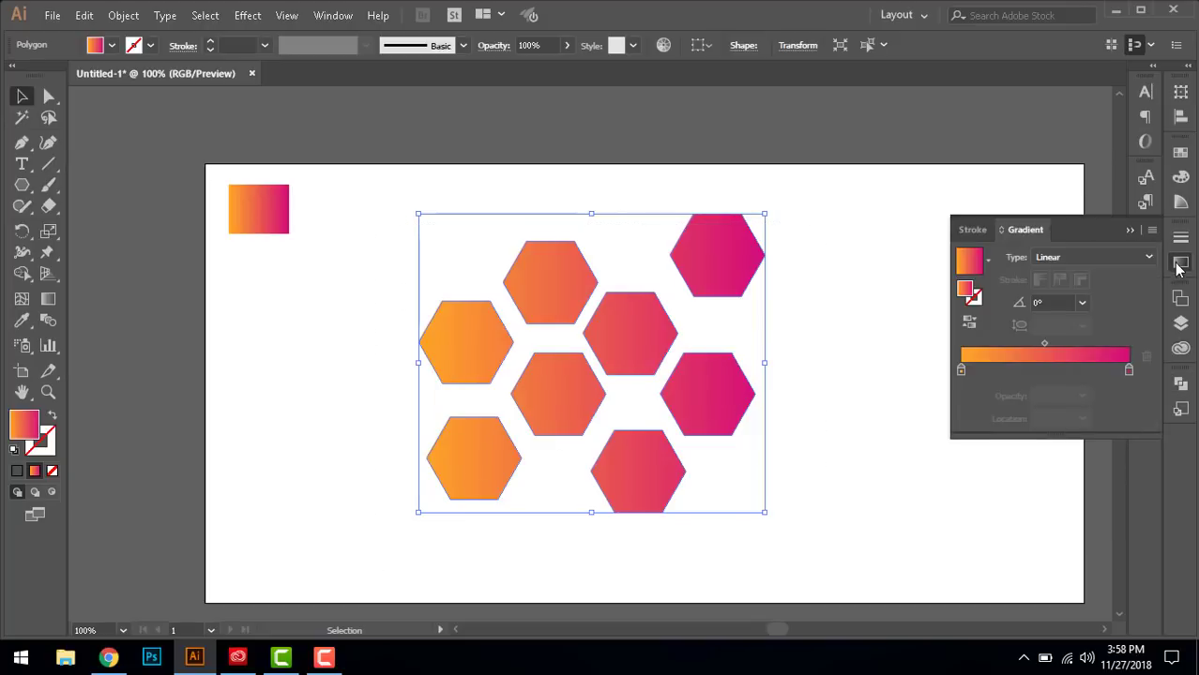
click(1044, 302)
- Try preset angles 135°, 60°, -30° and 150°, settle on -90°, then deselect
click(1081, 303)
click(1100, 360)
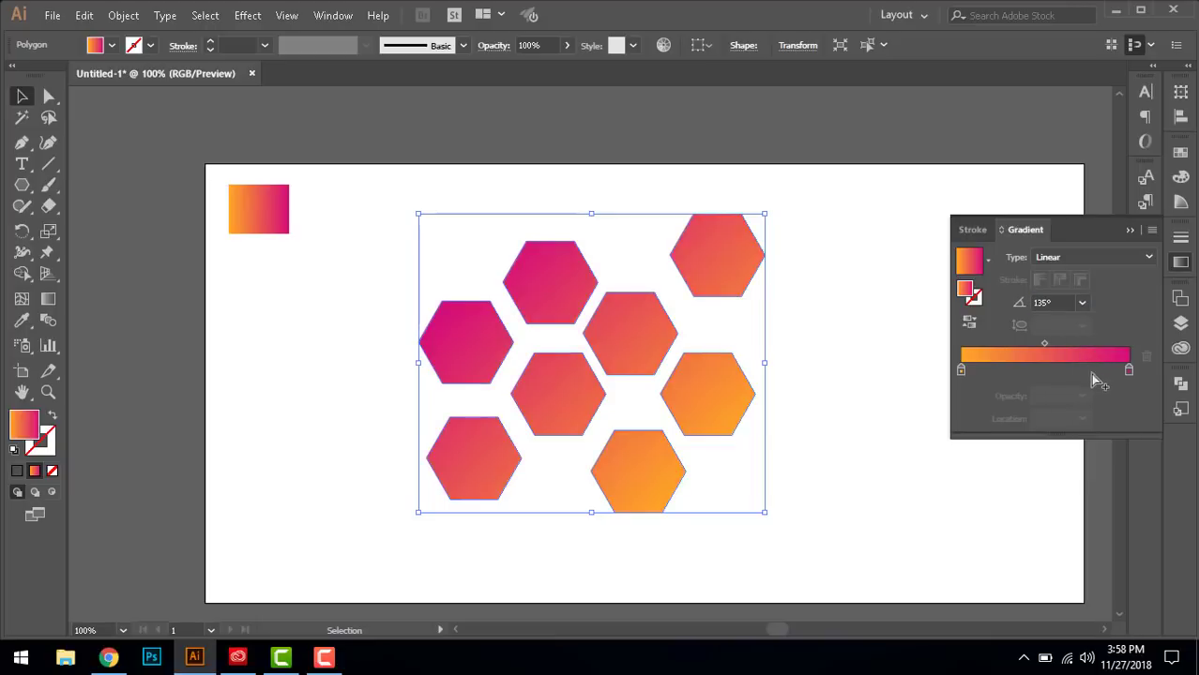
click(1080, 304)
click(1099, 417)
click(1082, 303)
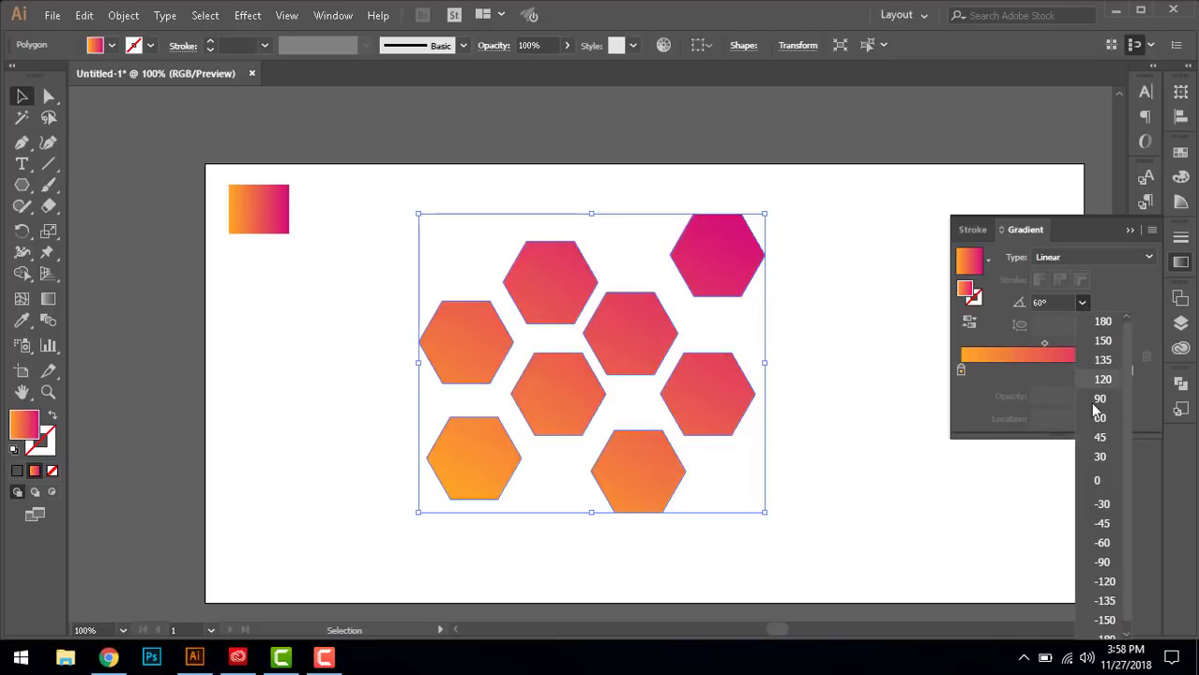
click(1102, 504)
click(1081, 303)
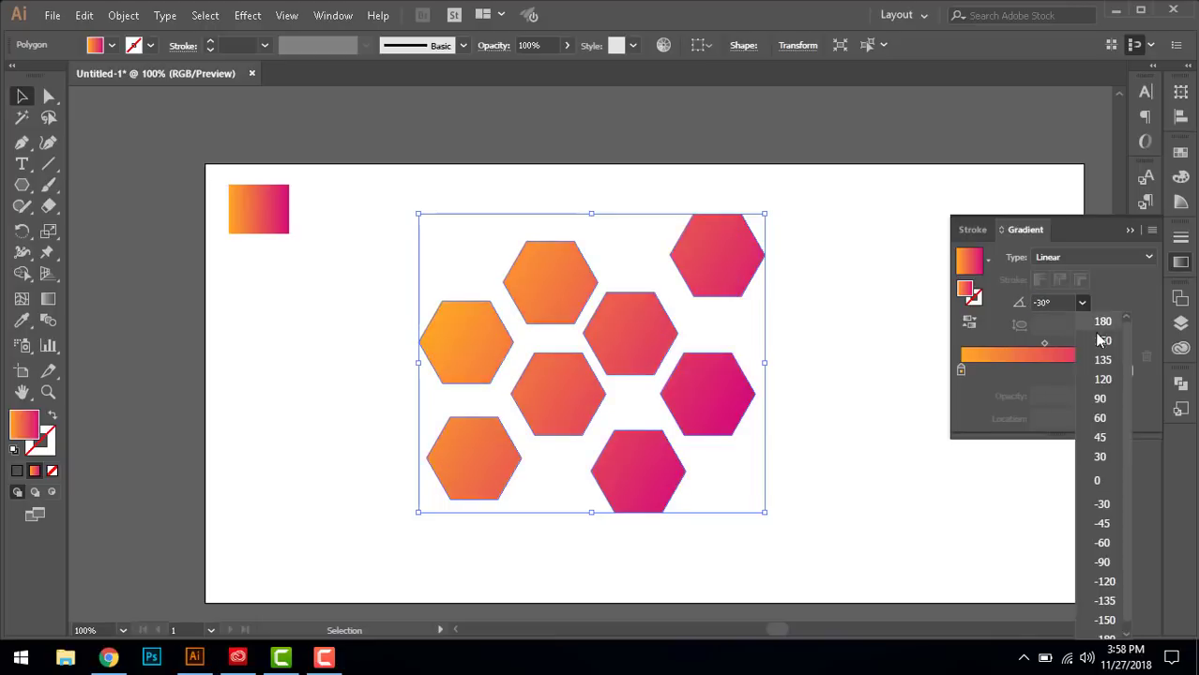
click(1103, 340)
click(1081, 303)
click(1111, 561)
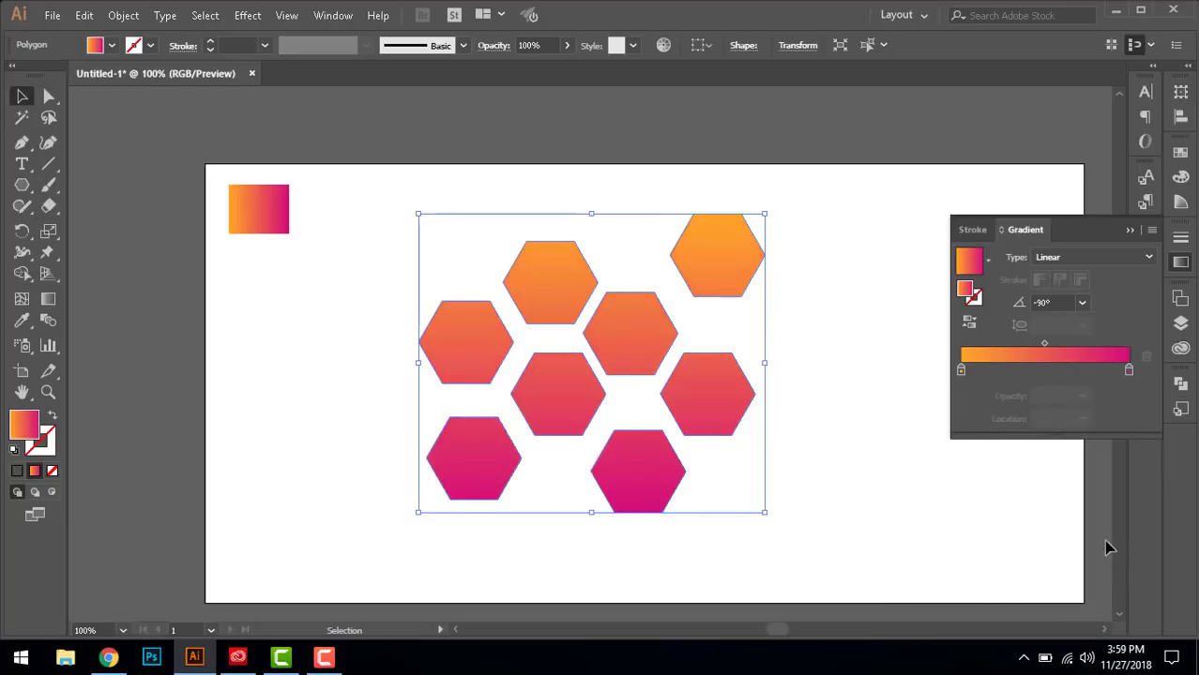
click(927, 349)
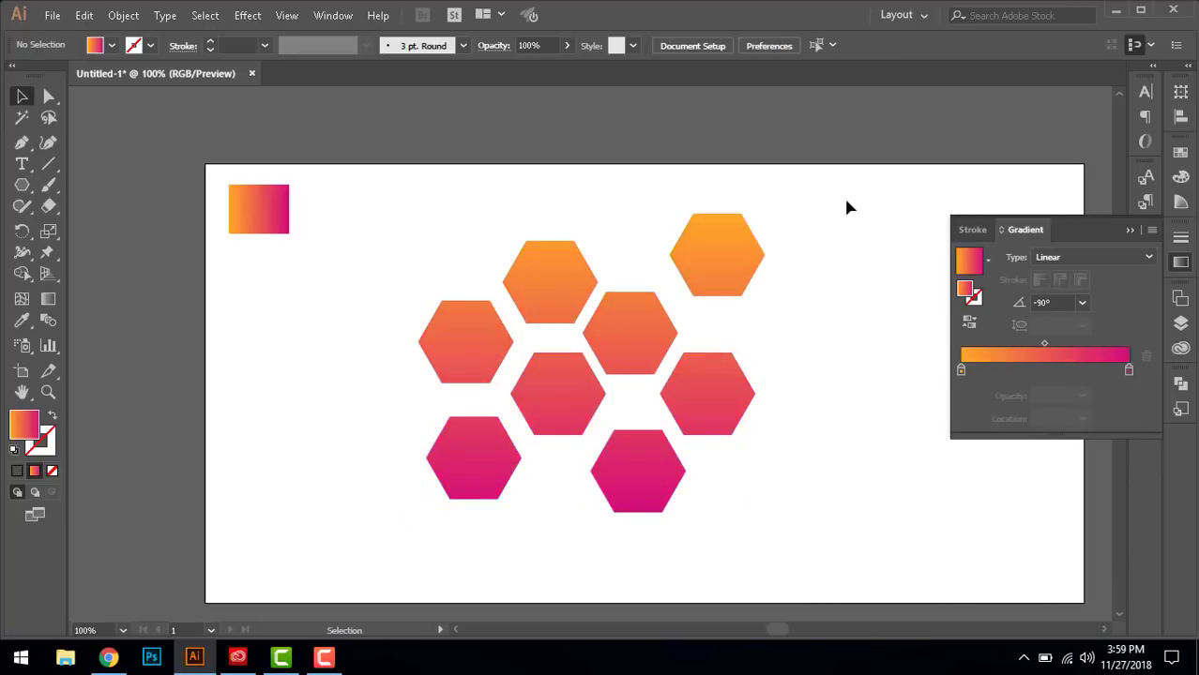
- Select the hexagons and drag trial gradient directions across them with the Gradient tool
drag(846, 201, 390, 531)
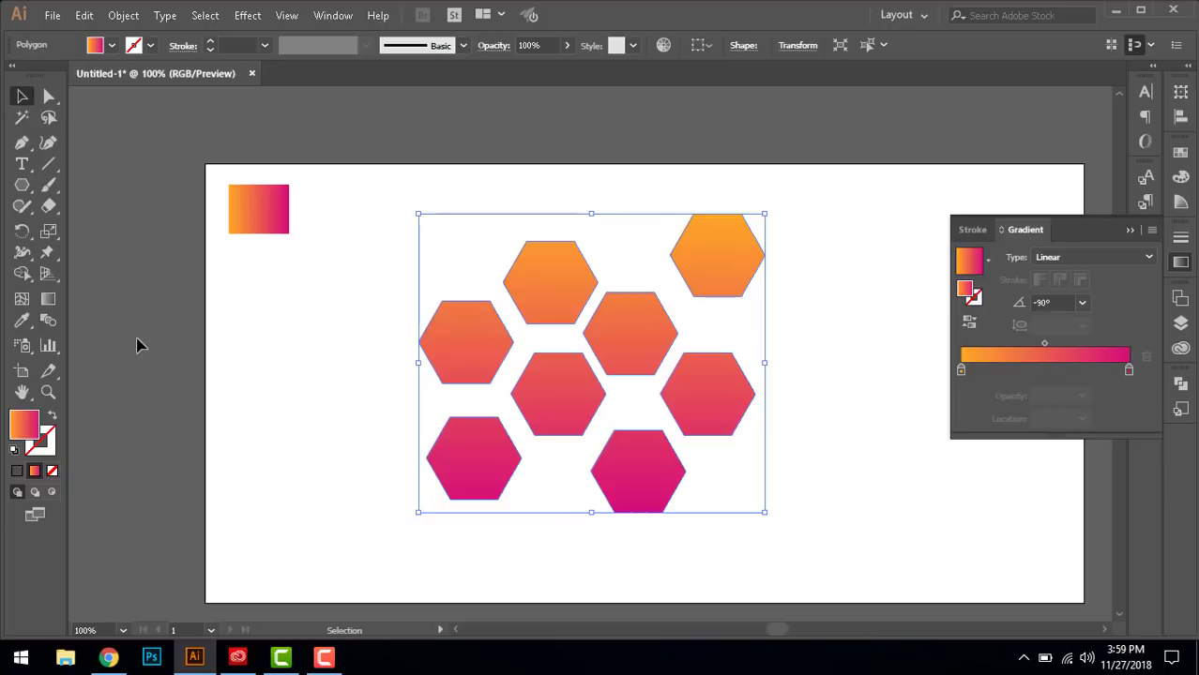
key(g)
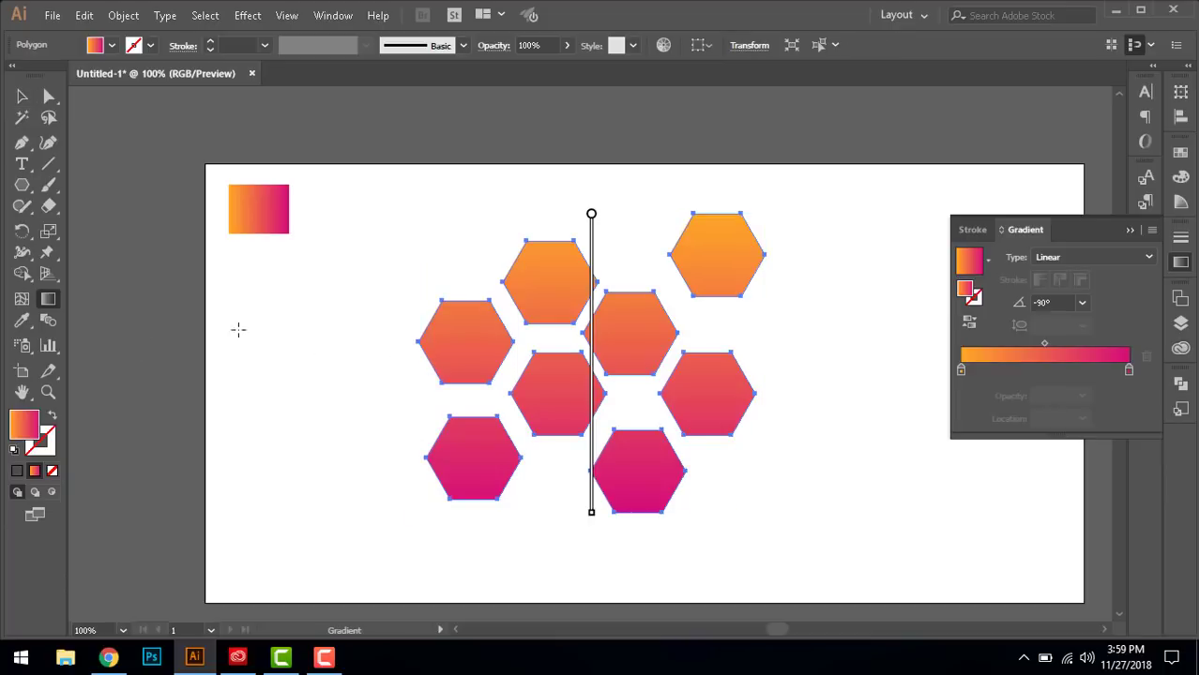
key(g)
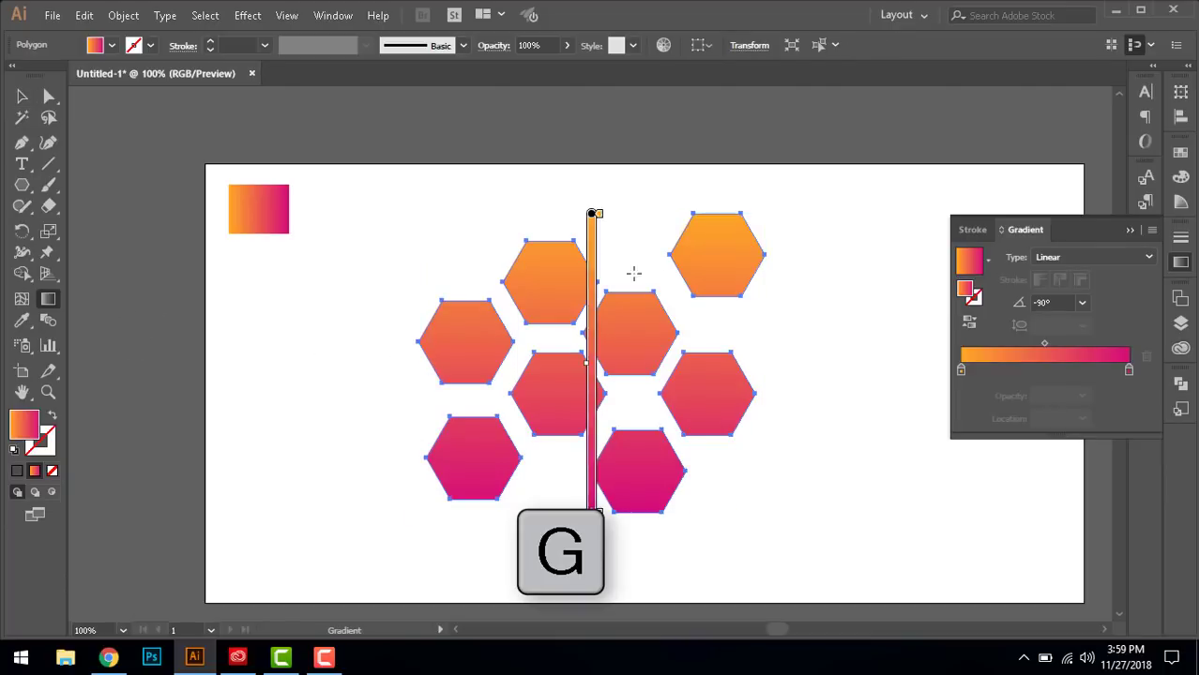
drag(774, 229, 405, 523)
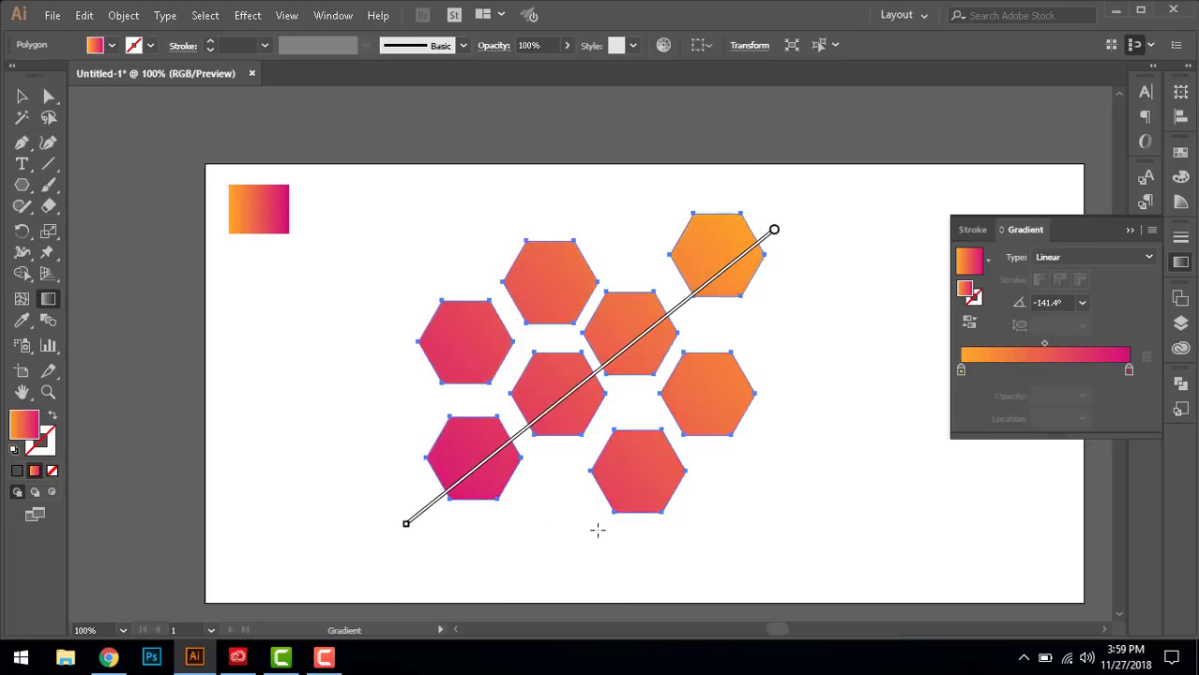
mouse_move(751, 503)
mouse_down()
mouse_move(734, 523)
mouse_move(455, 269)
mouse_move(425, 200)
mouse_up()
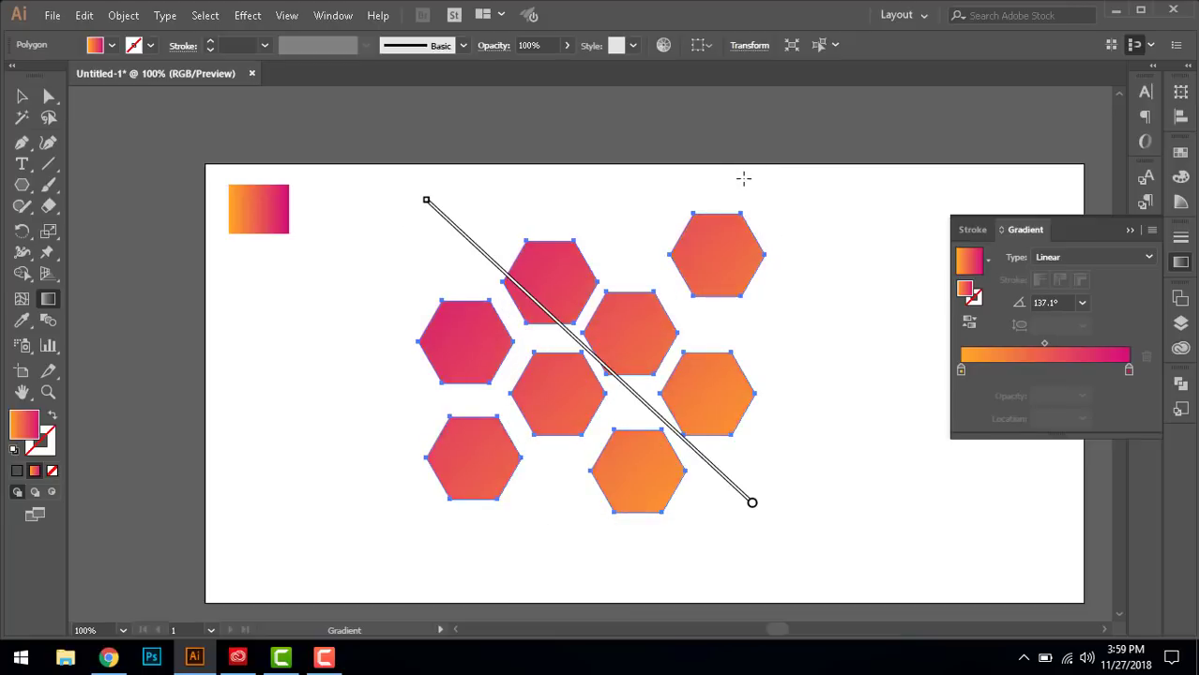
drag(743, 178, 477, 517)
drag(365, 421, 836, 331)
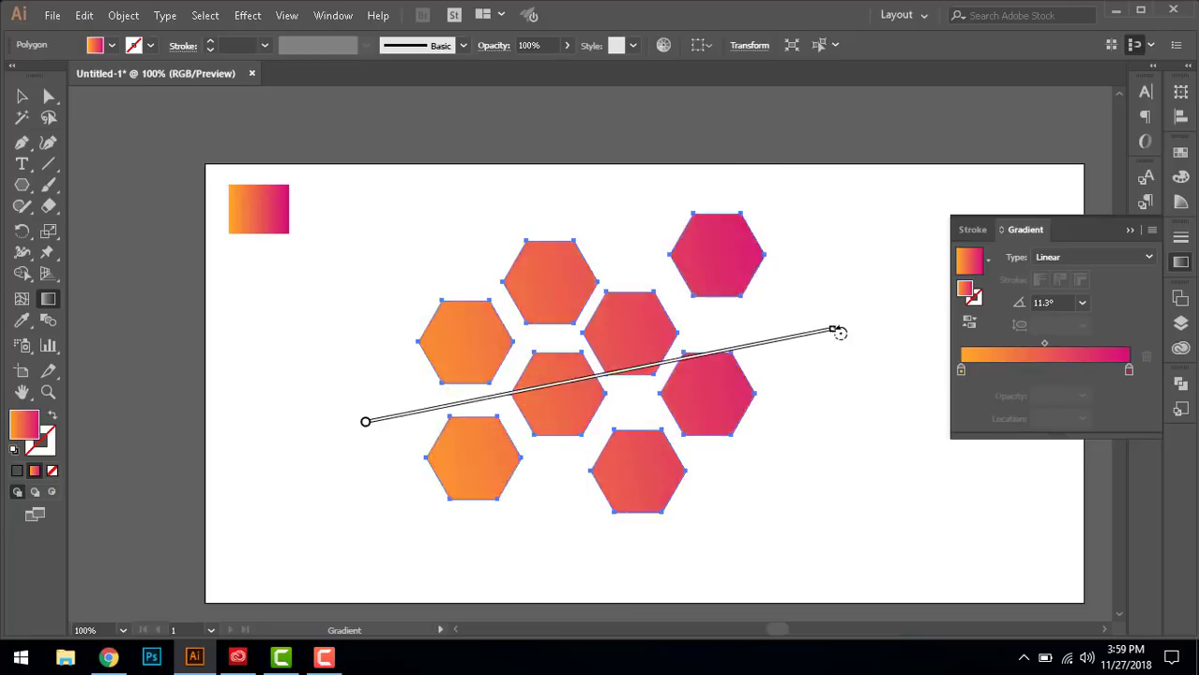
- Settle the gradient at about -142°, orange upper right to pink lower left, and deselect
mouse_move(776, 490)
mouse_down()
mouse_move(489, 257)
mouse_move(468, 254)
mouse_up()
drag(368, 278, 639, 486)
drag(800, 298, 381, 458)
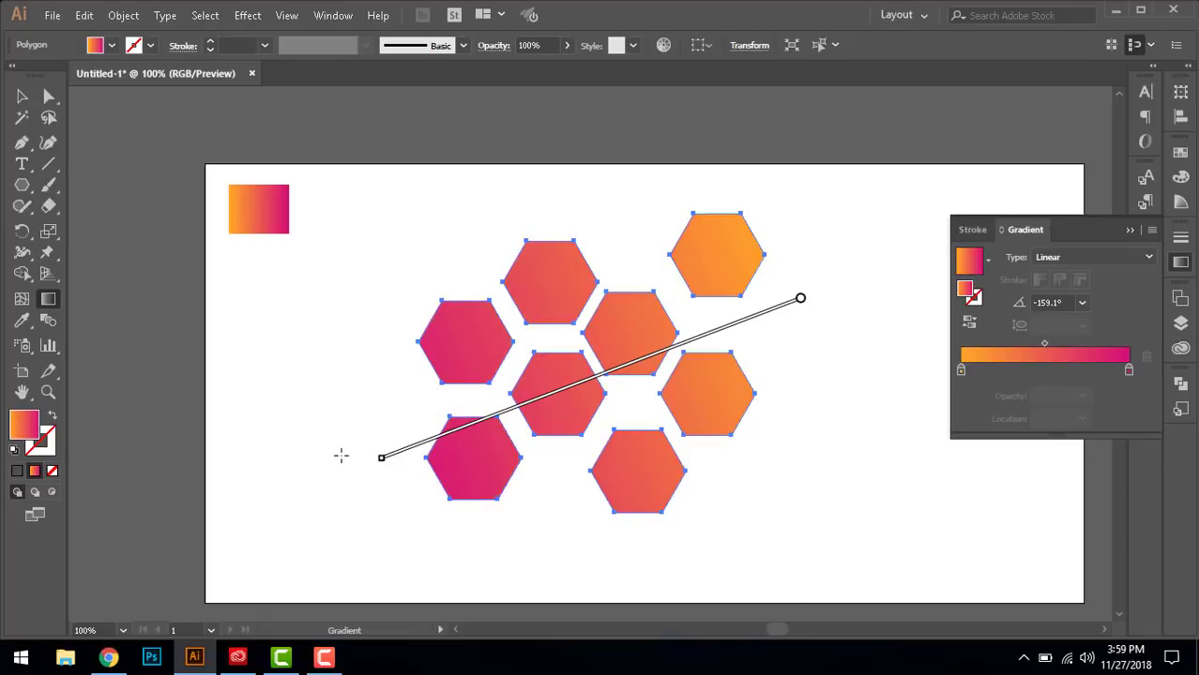
drag(400, 260, 769, 442)
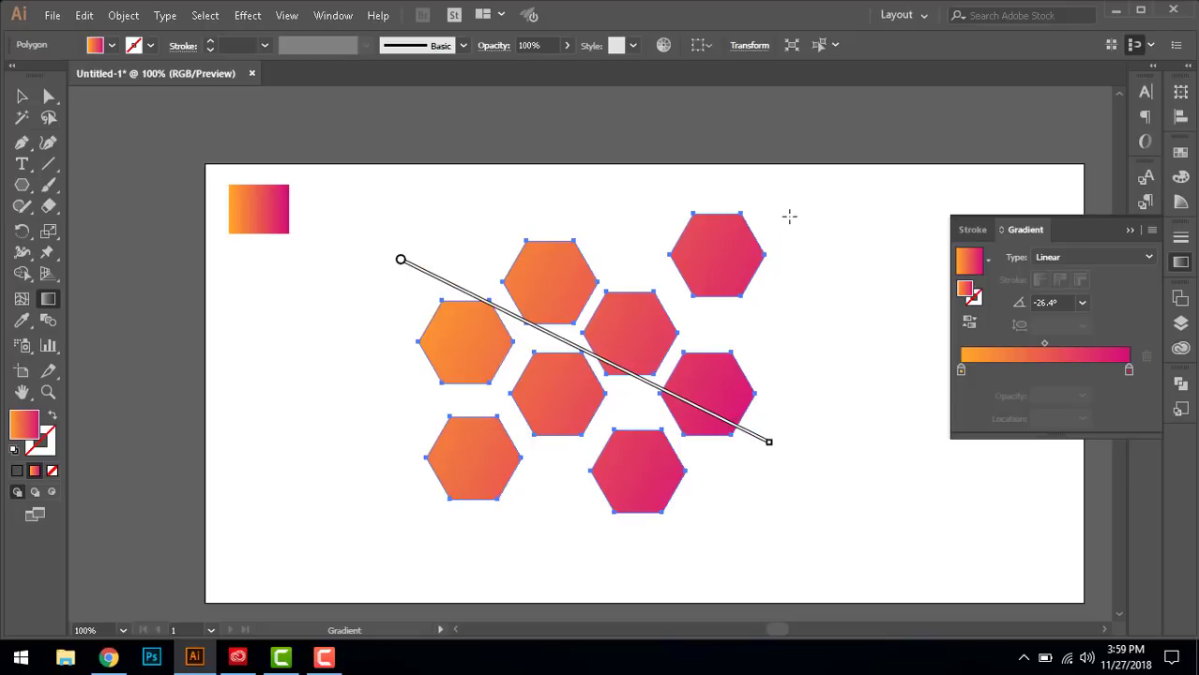
drag(794, 219, 402, 523)
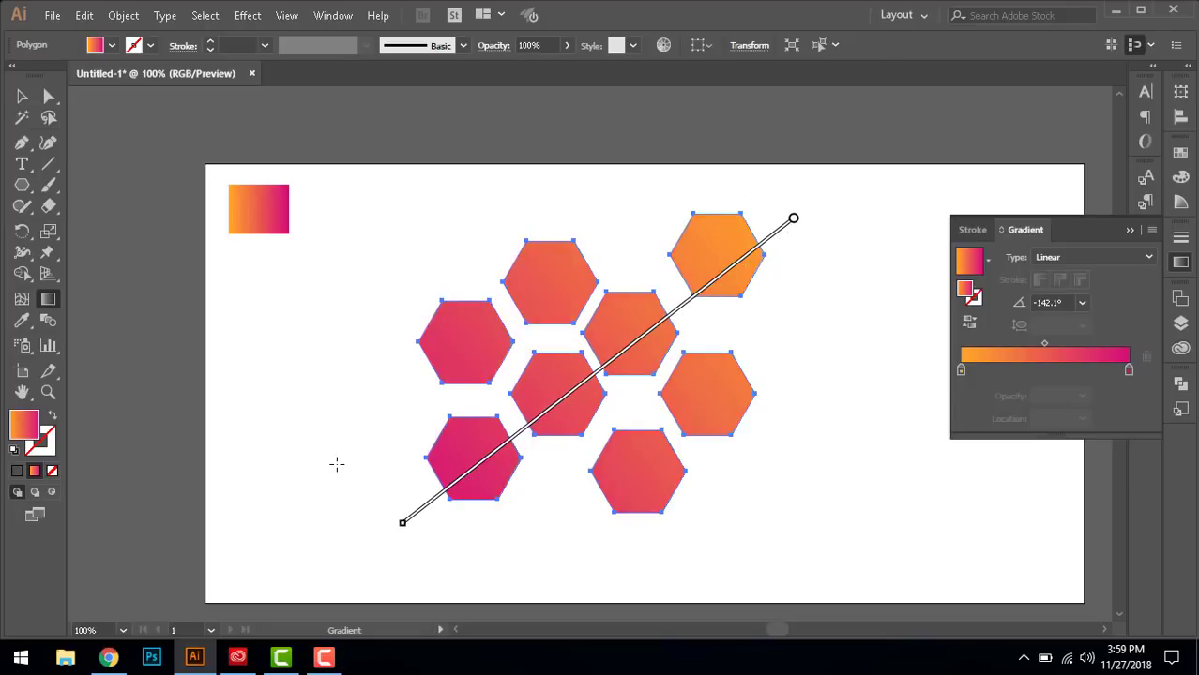
key(v)
click(372, 375)
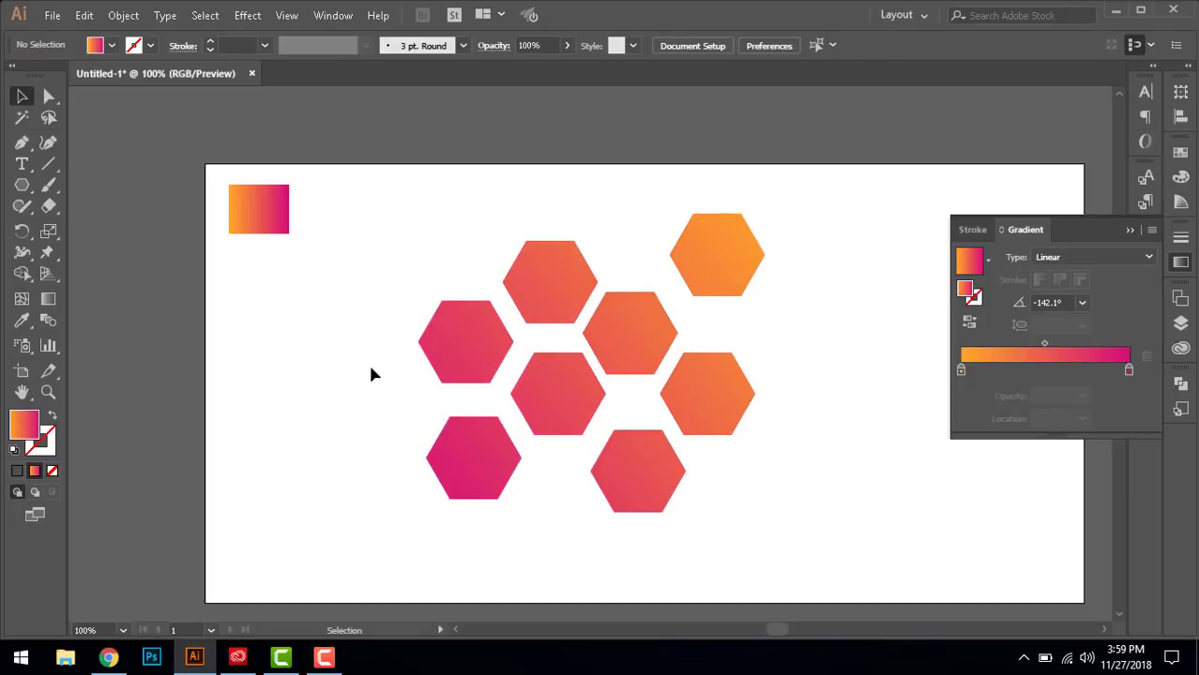
drag(401, 199, 823, 544)
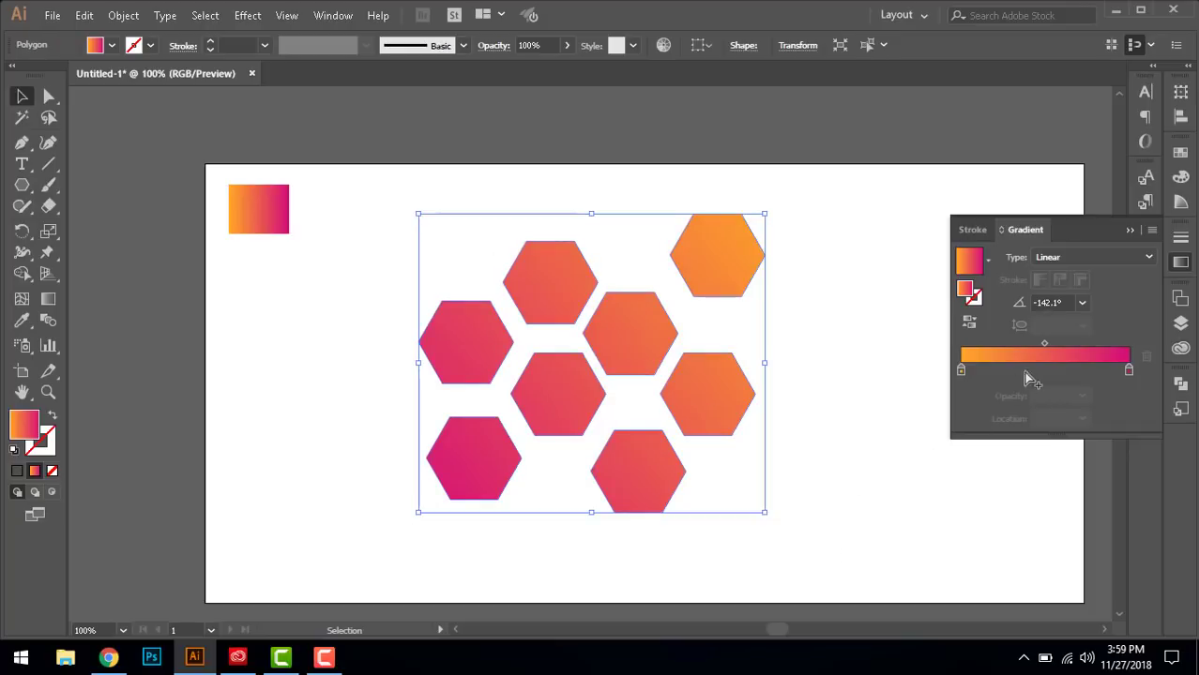
click(1054, 372)
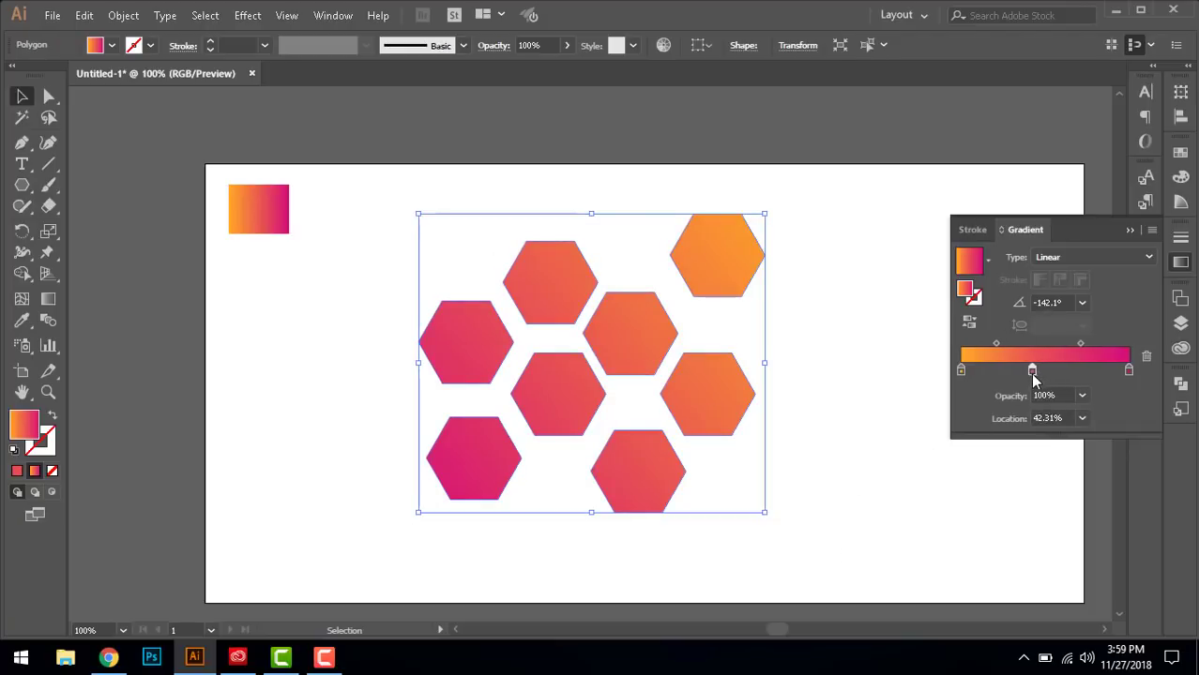
drag(1033, 373, 1021, 372)
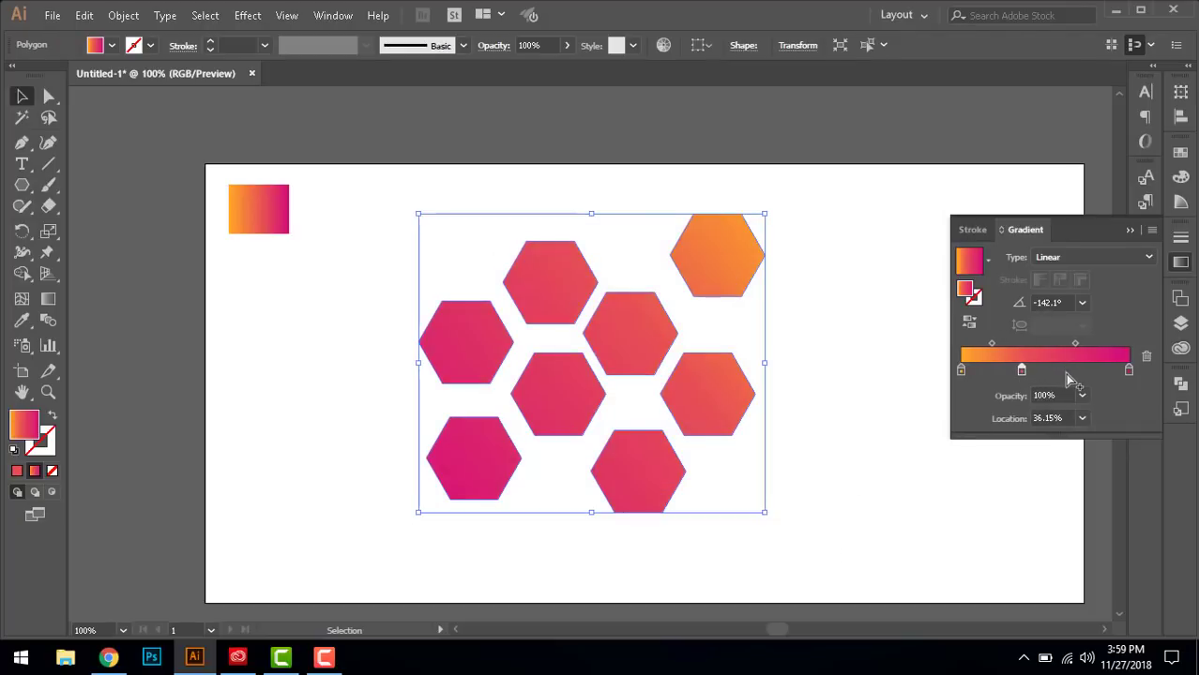
drag(1021, 372, 1036, 372)
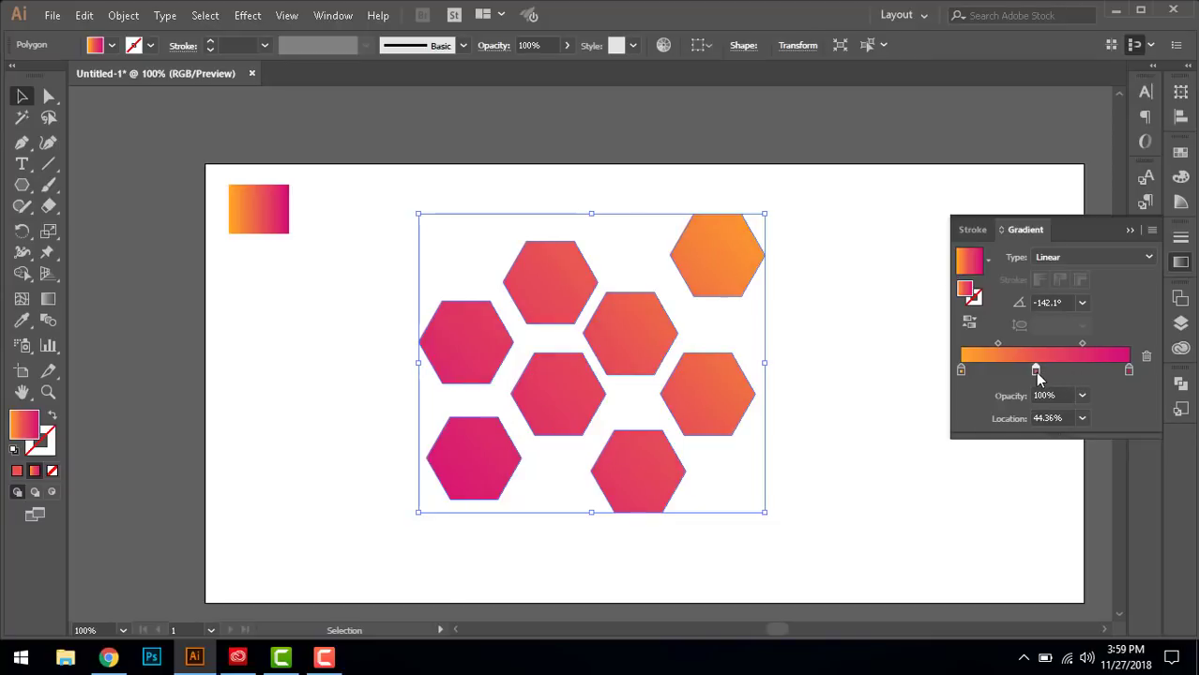
drag(869, 196, 407, 541)
click(1146, 366)
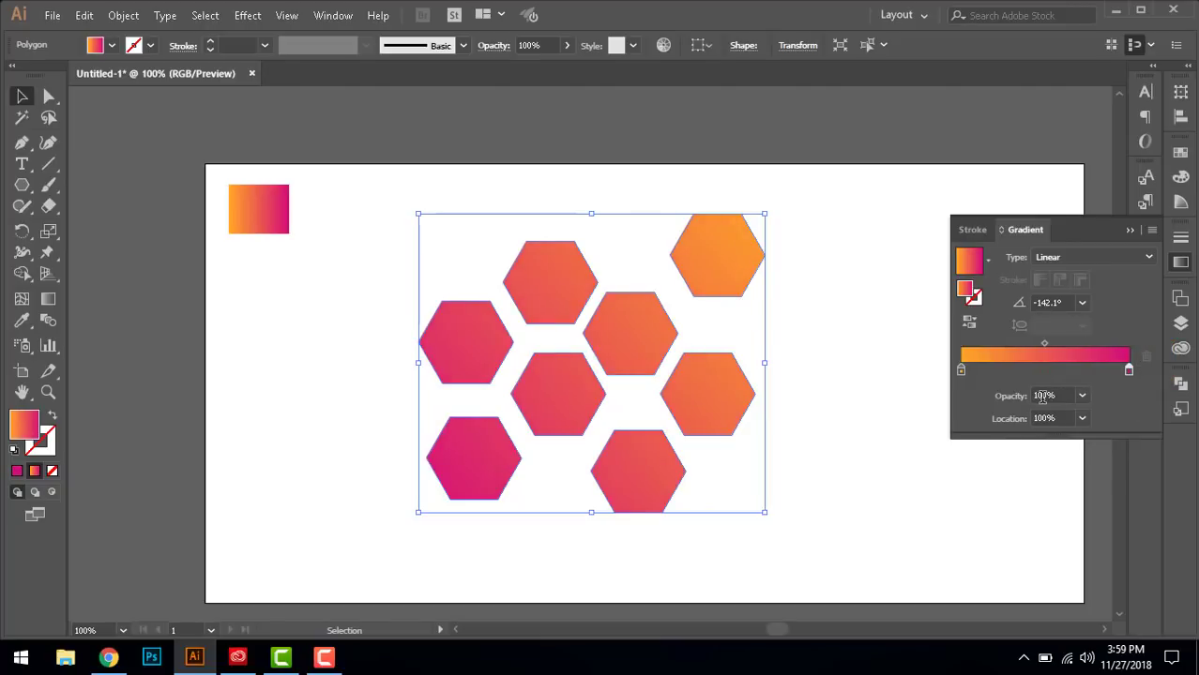
click(814, 235)
drag(812, 204, 399, 537)
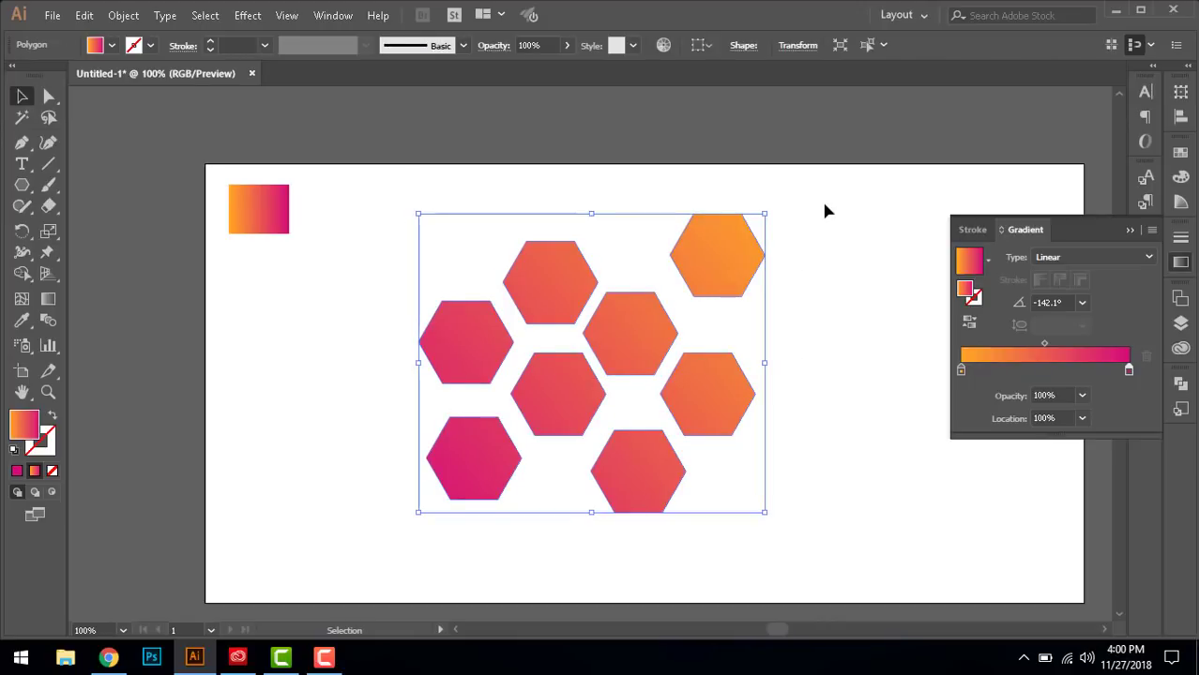